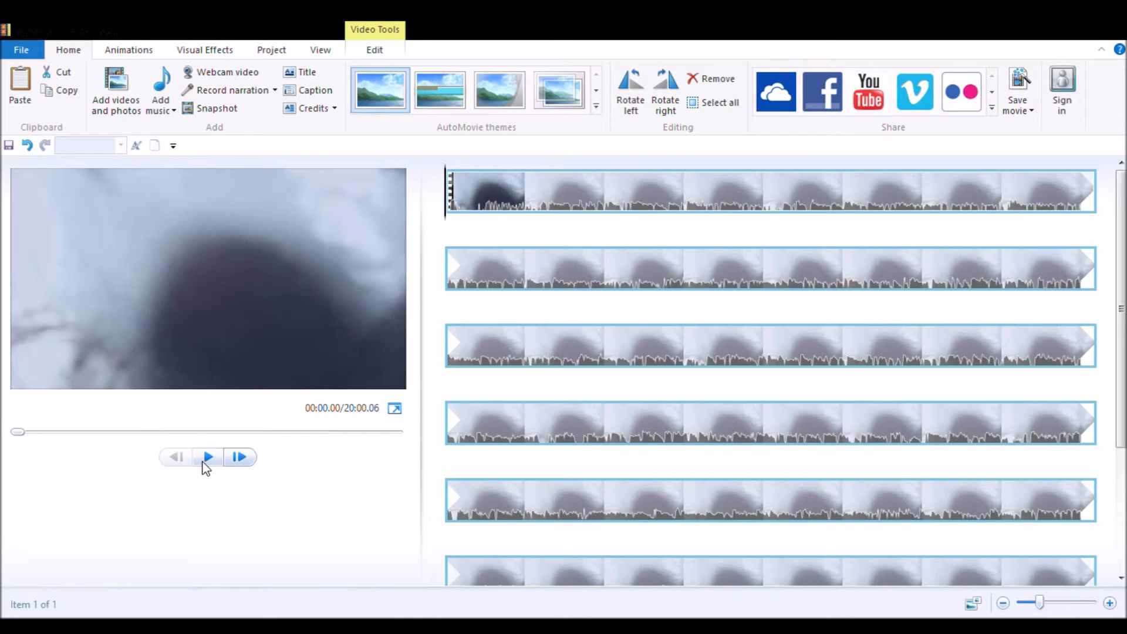
Play the clip to 00:10.70, split it there, and delete the opening segment.
{"action": "left_click", "coordinate": [365, 54]}
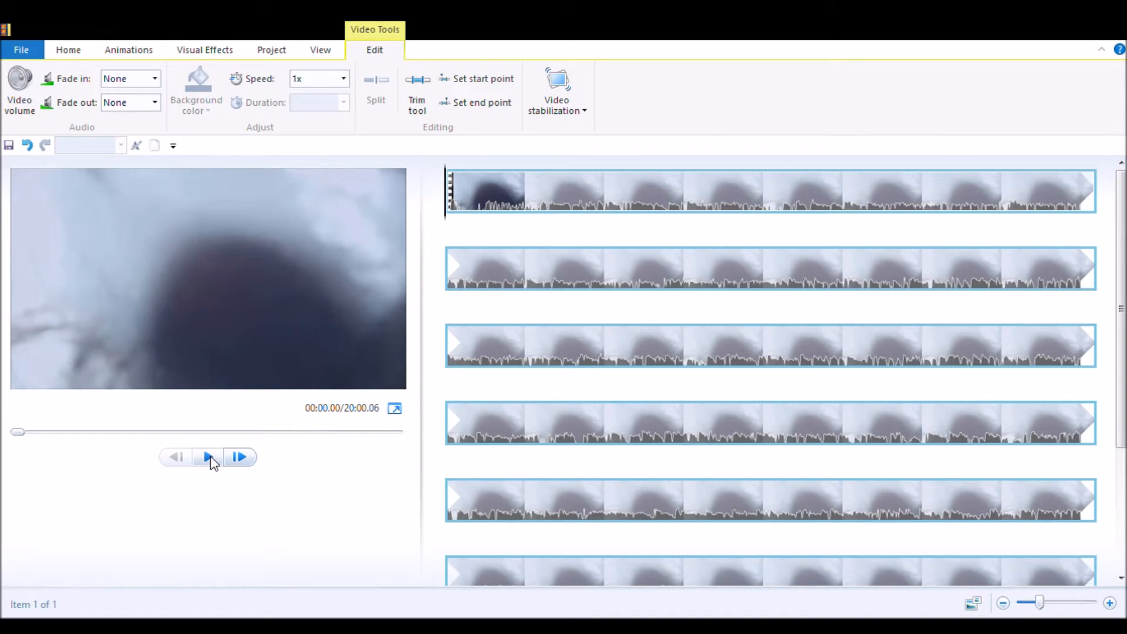
{"action": "left_click", "coordinate": [210, 458]}
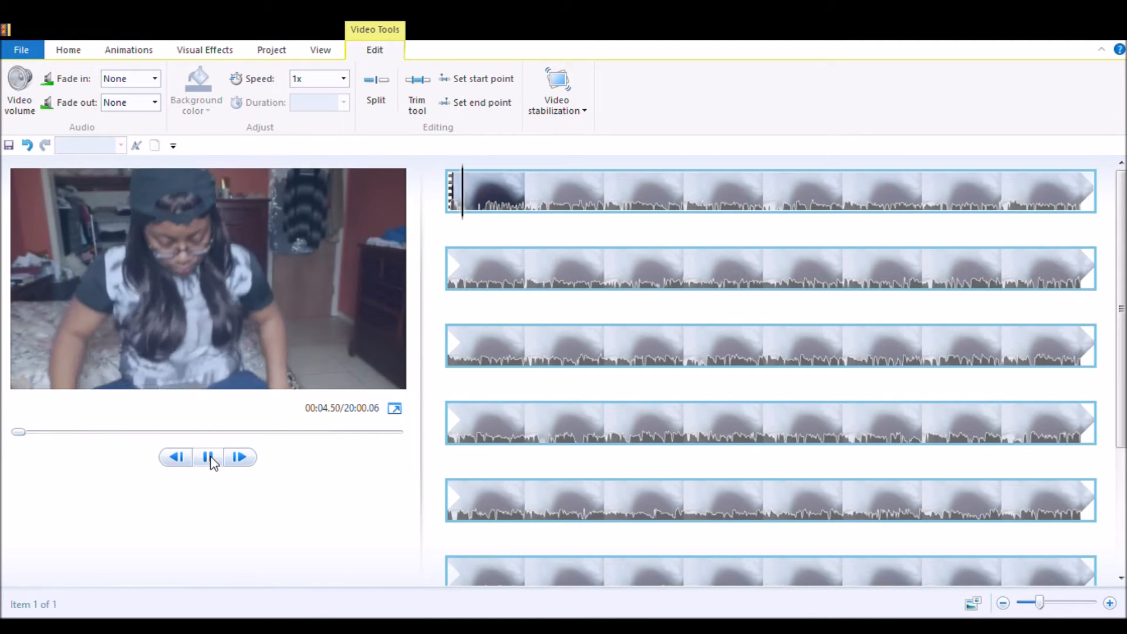
{"action": "left_click", "coordinate": [210, 458]}
{"action": "left_click", "coordinate": [210, 458]}
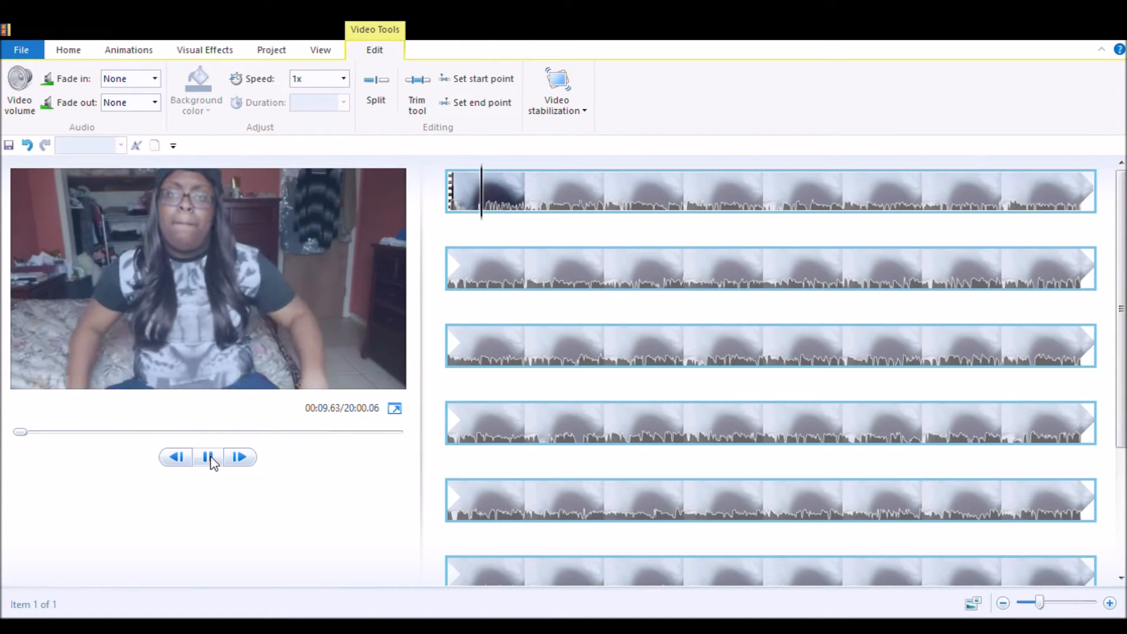
{"action": "left_click", "coordinate": [210, 458]}
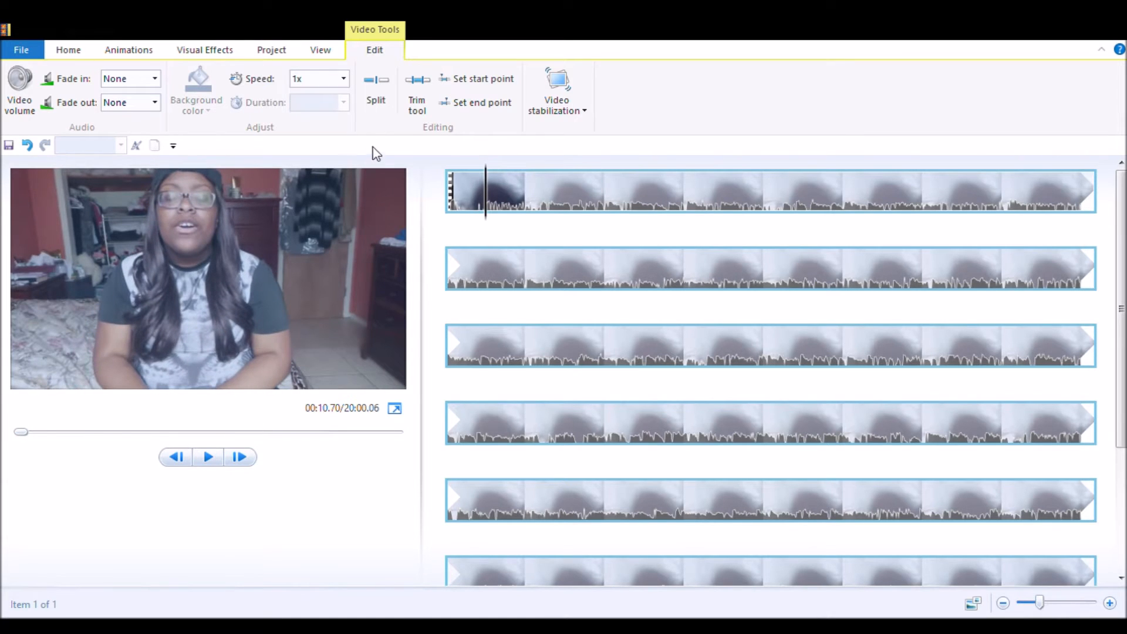
{"action": "left_click", "coordinate": [376, 101]}
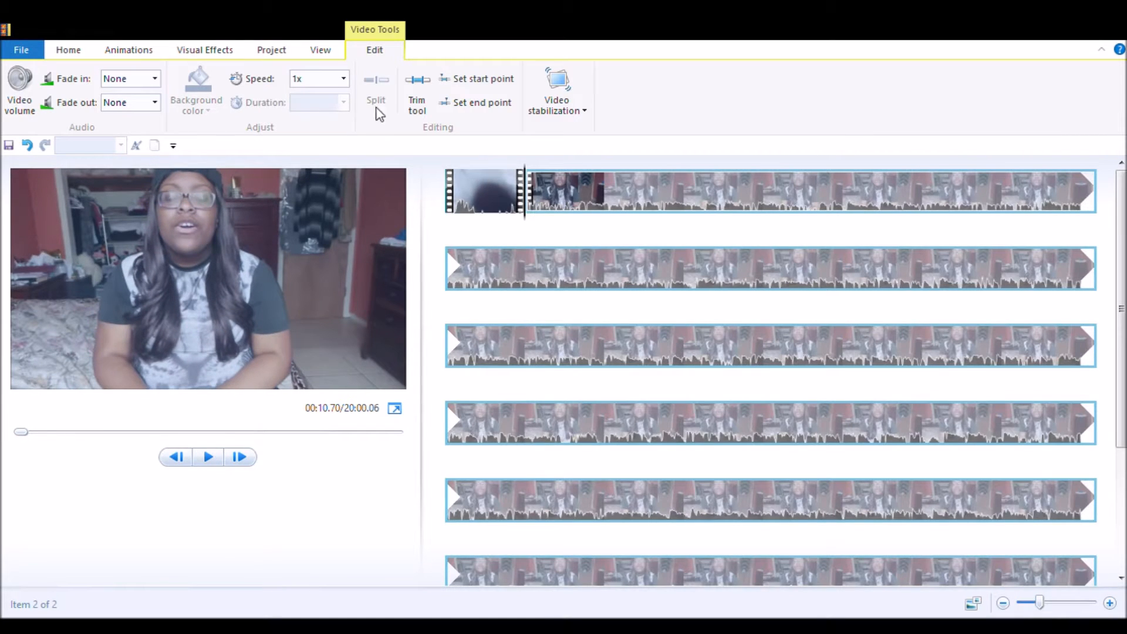
{"action": "left_click", "coordinate": [470, 191]}
{"action": "key", "text": "Delete"}
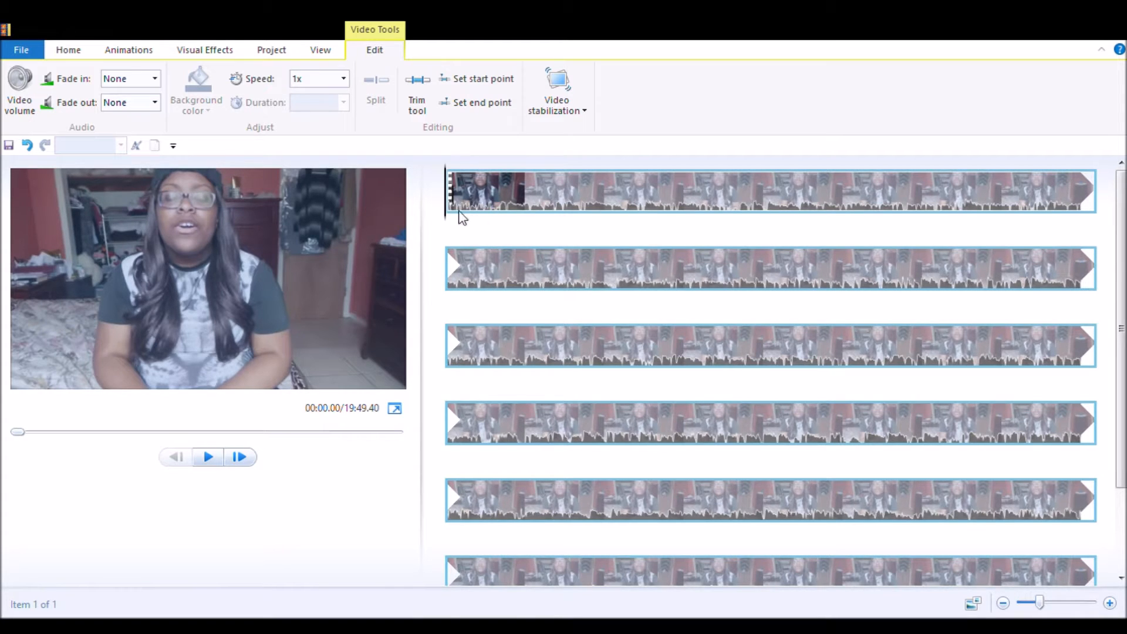
Play the remaining clip to 00:04.13 and split it at that point.
{"action": "left_click", "coordinate": [209, 457]}
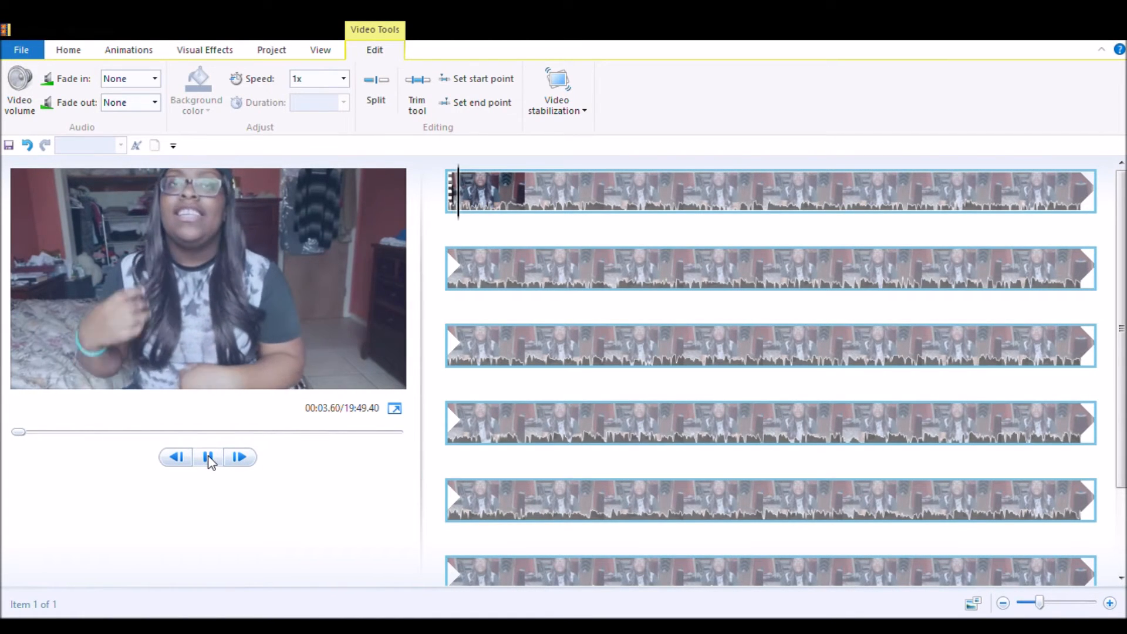
{"action": "left_click", "coordinate": [209, 457]}
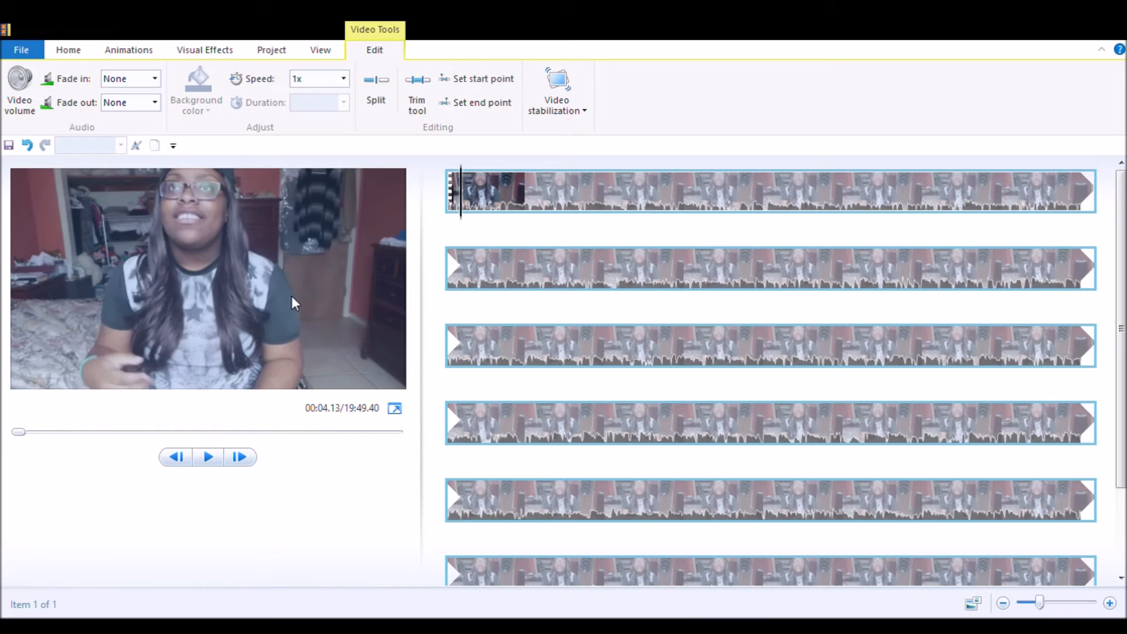
{"action": "left_click", "coordinate": [386, 104]}
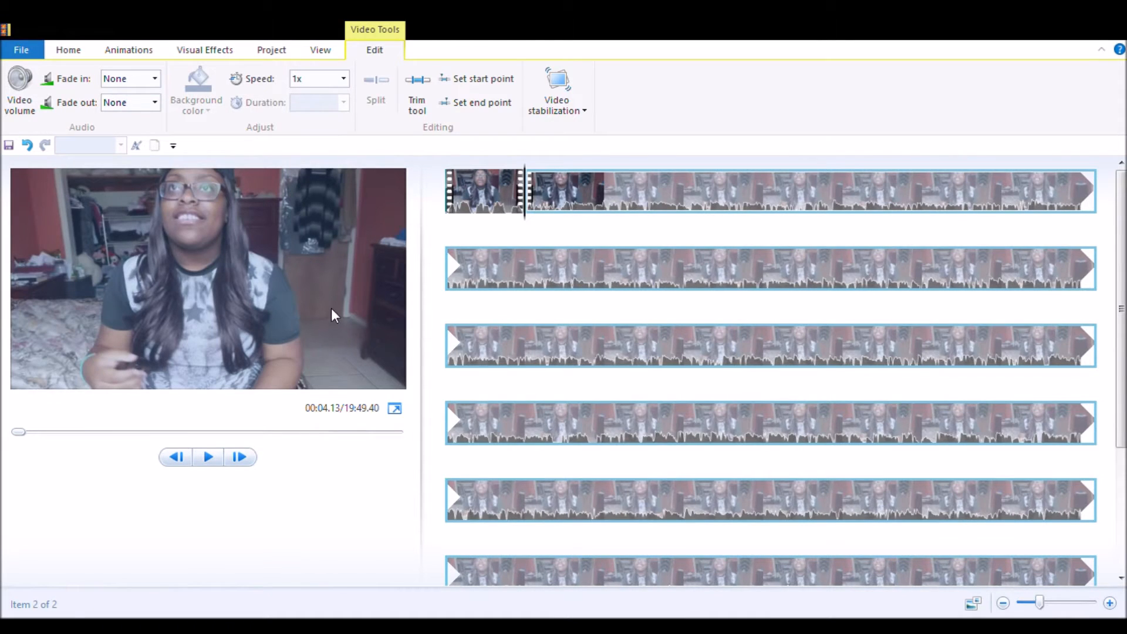
Split the second segment at 00:10.20 and delete the middle segment between the two cuts.
{"action": "left_click", "coordinate": [208, 457]}
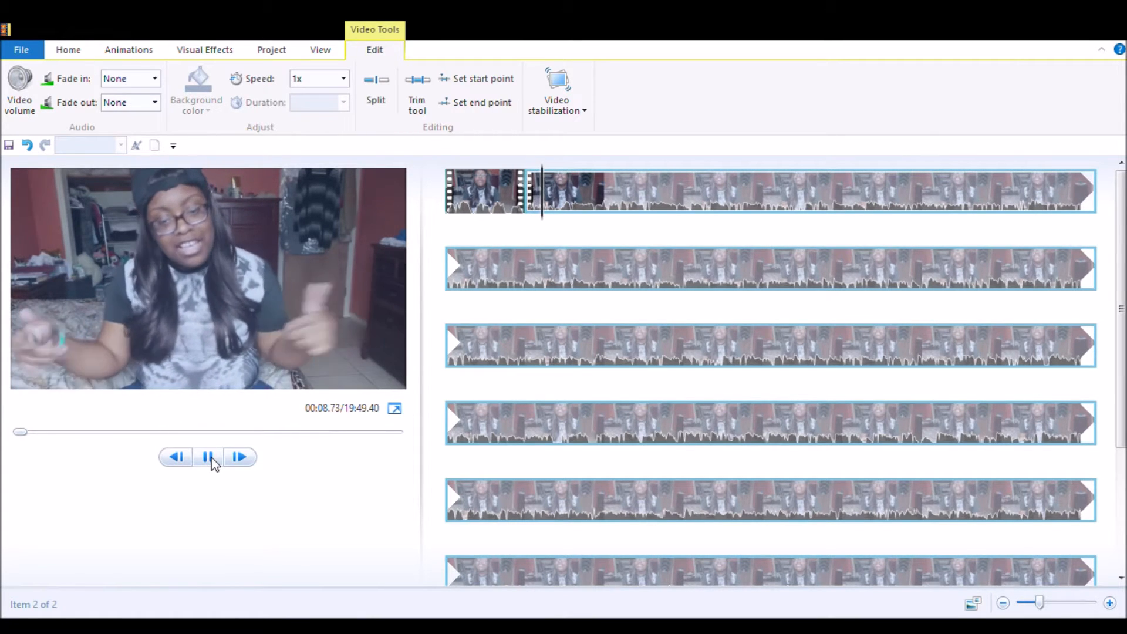
{"action": "left_click", "coordinate": [208, 457]}
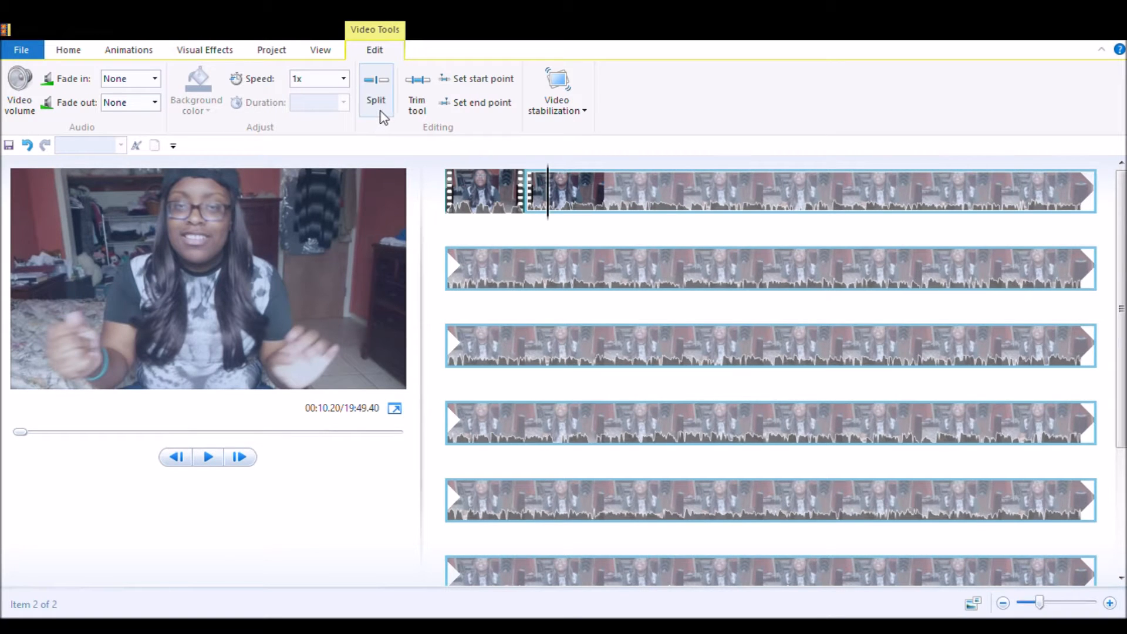
{"action": "left_click", "coordinate": [376, 94]}
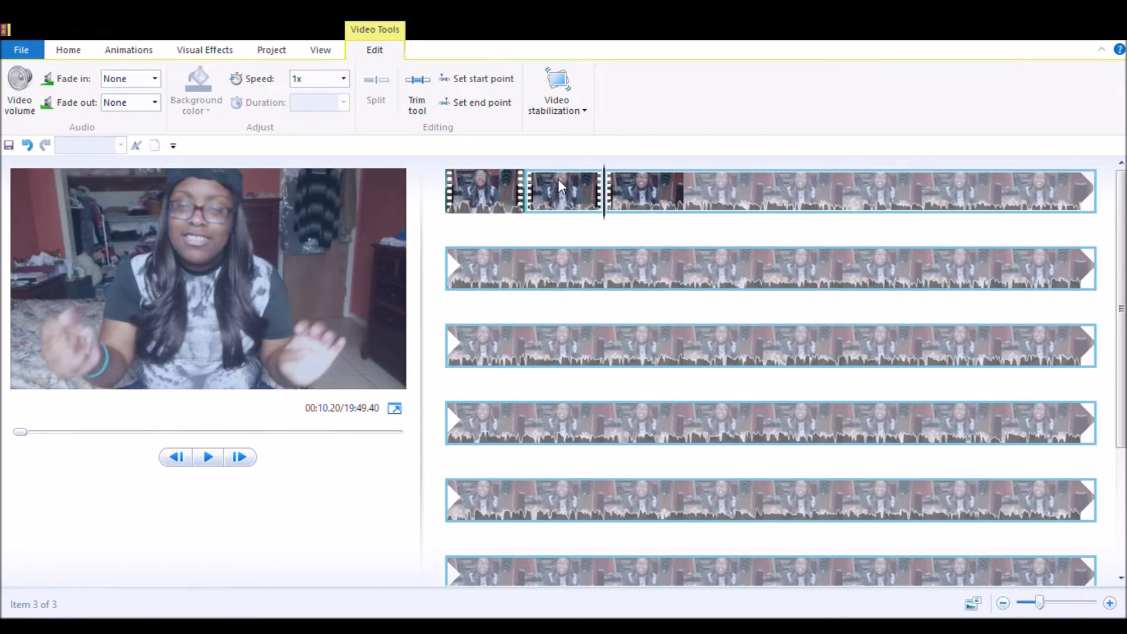
{"action": "left_click", "coordinate": [559, 182]}
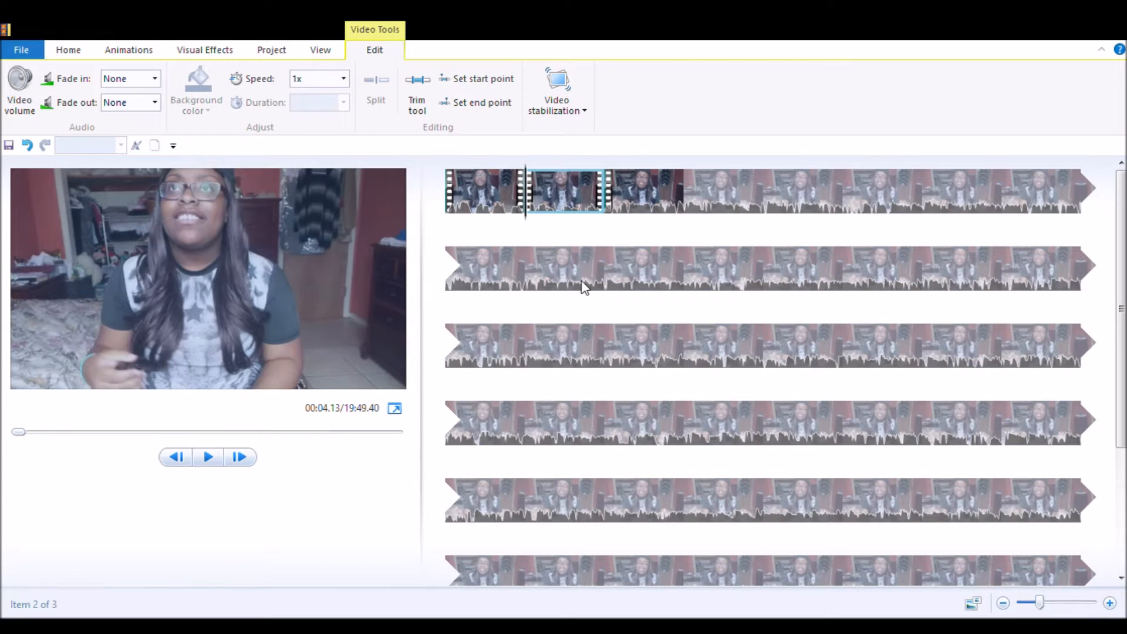
{"action": "key", "text": "Delete"}
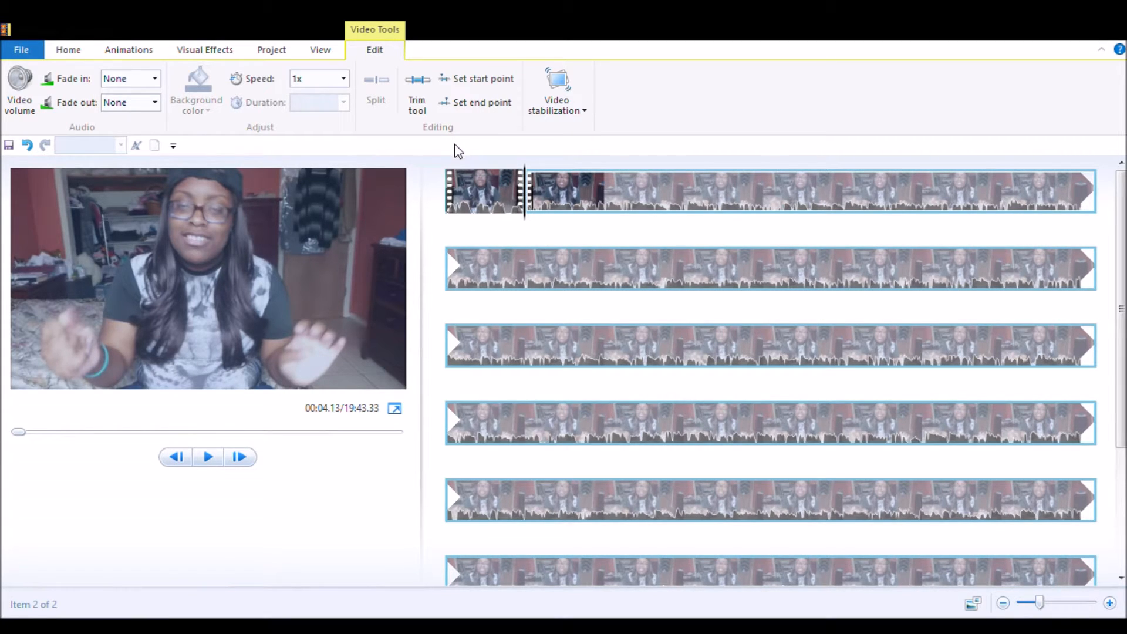
Open the second segment in the Trim tool and lower its start point to 20.55s.
{"action": "left_click", "coordinate": [418, 101]}
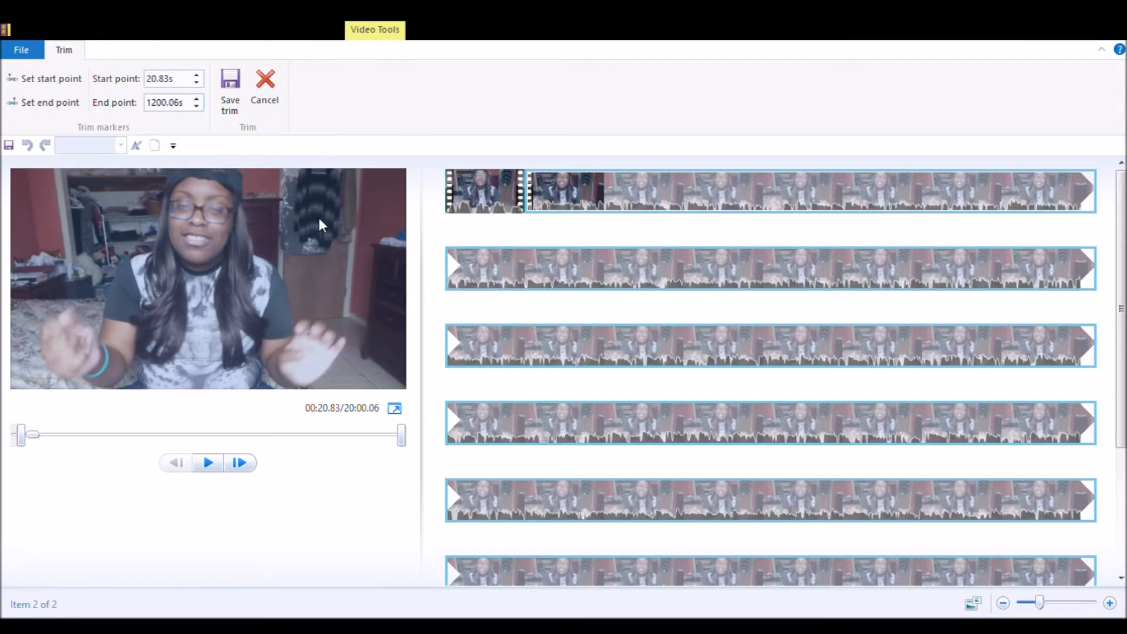
{"action": "left_click", "coordinate": [197, 83]}
{"action": "left_click", "coordinate": [197, 82]}
{"action": "left_click", "coordinate": [197, 82]}
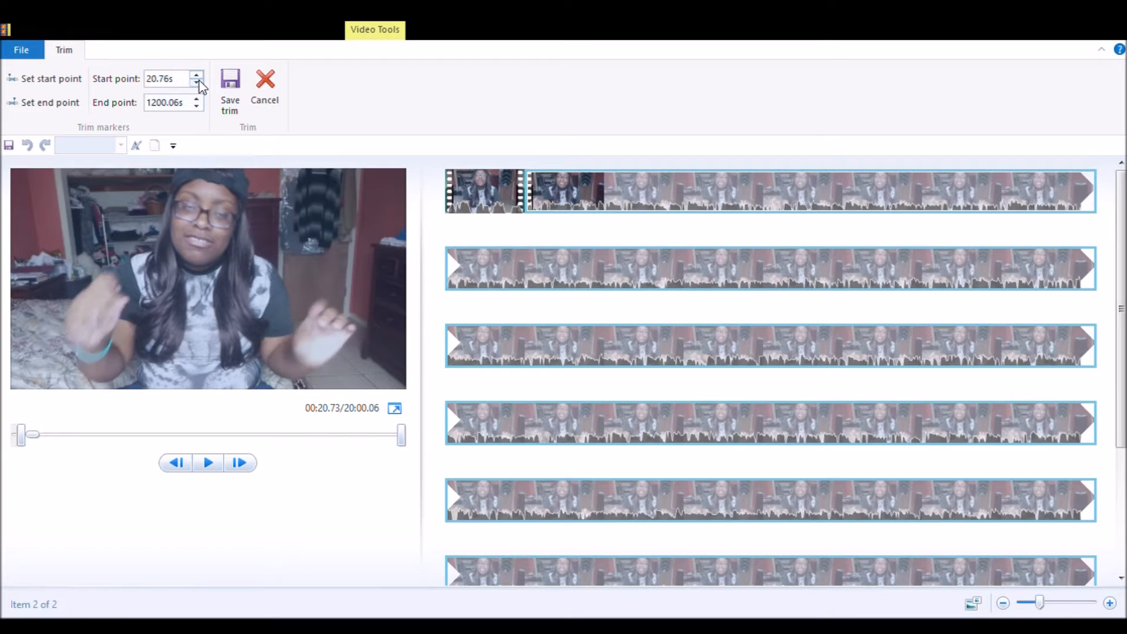
{"action": "left_click", "coordinate": [197, 83]}
{"action": "left_click", "coordinate": [198, 83]}
{"action": "left_click", "coordinate": [198, 82]}
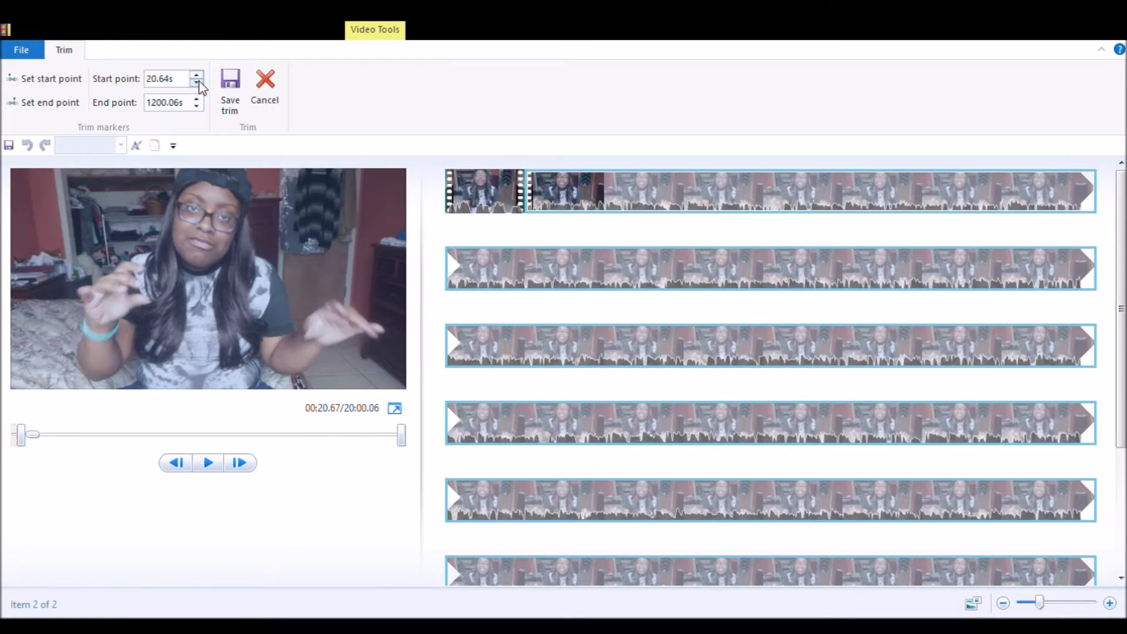
{"action": "left_click", "coordinate": [197, 82]}
{"action": "left_click", "coordinate": [197, 82]}
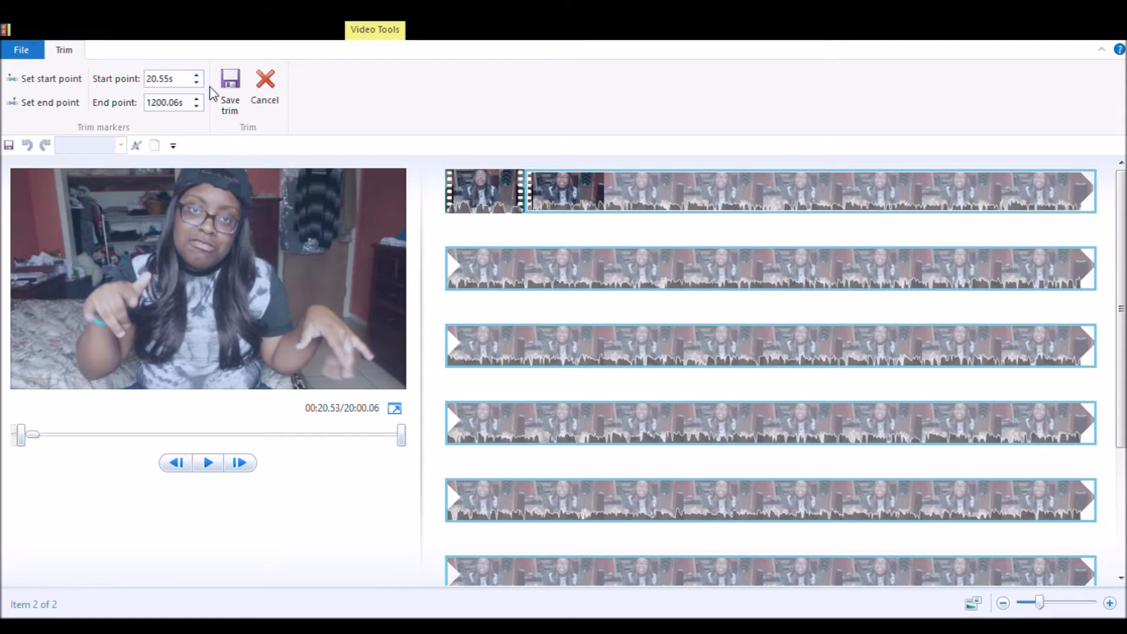
Lower the segment's end point to 1199.58s and save the trim.
{"action": "left_click", "coordinate": [197, 106]}
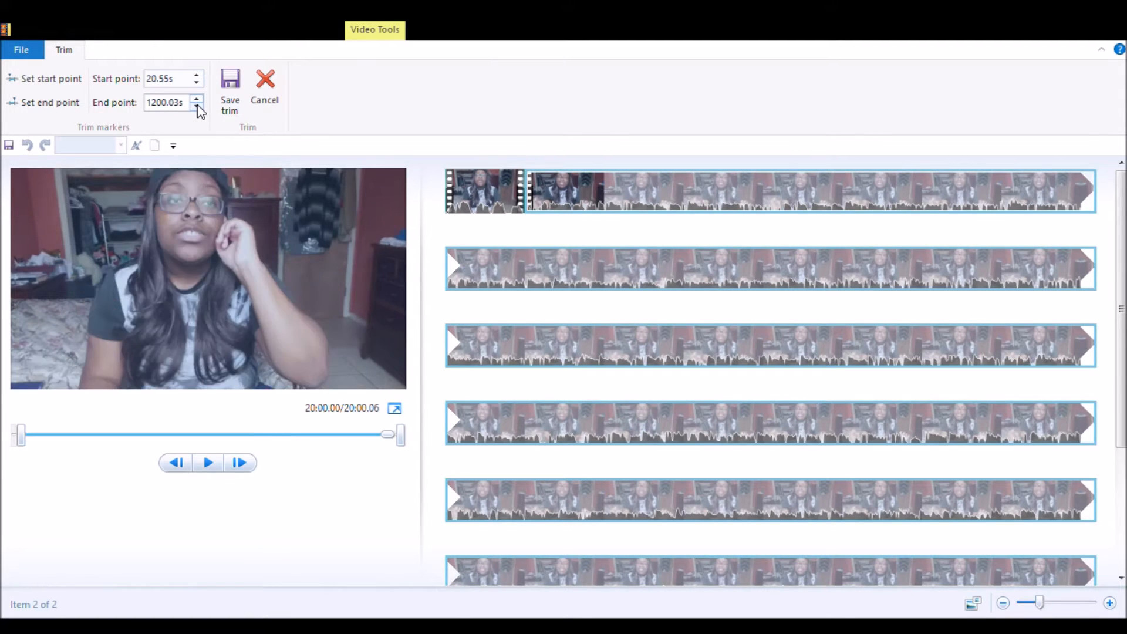
{"action": "left_click", "coordinate": [198, 106]}
{"action": "left_click", "coordinate": [197, 106]}
{"action": "left_click", "coordinate": [197, 106]}
{"action": "left_click", "coordinate": [197, 106]}
{"action": "left_click", "coordinate": [197, 107]}
{"action": "left_click", "coordinate": [197, 106]}
{"action": "left_click", "coordinate": [197, 106]}
{"action": "left_click", "coordinate": [197, 106]}
{"action": "left_click", "coordinate": [198, 106]}
{"action": "left_click", "coordinate": [197, 106]}
{"action": "left_click", "coordinate": [197, 106]}
{"action": "left_click", "coordinate": [197, 106]}
{"action": "left_click", "coordinate": [197, 106]}
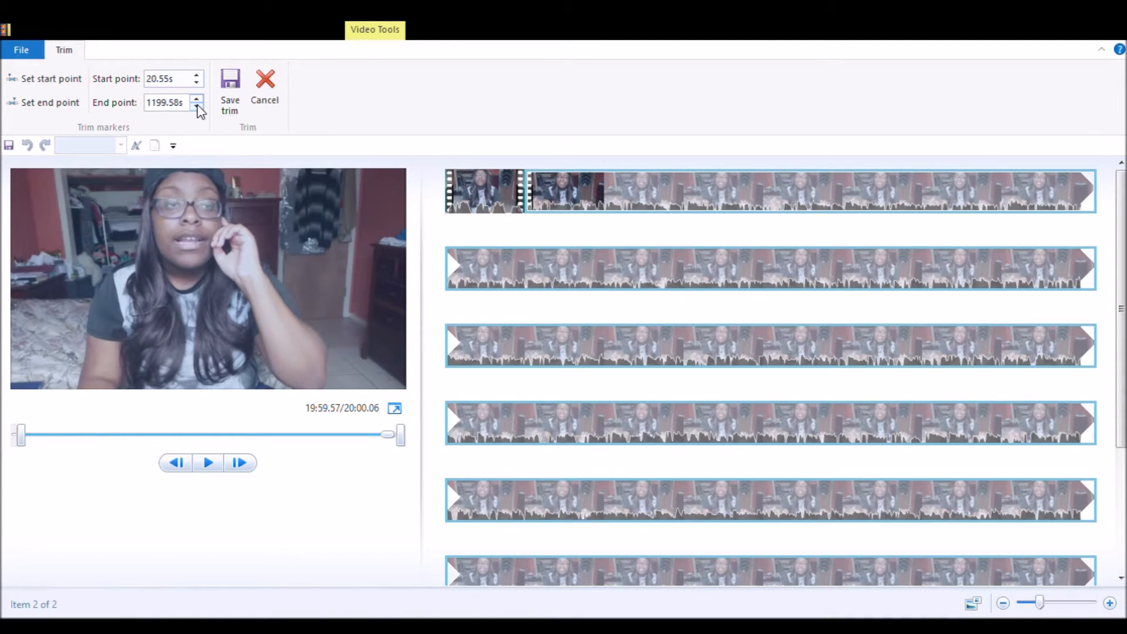
{"action": "left_click", "coordinate": [231, 113]}
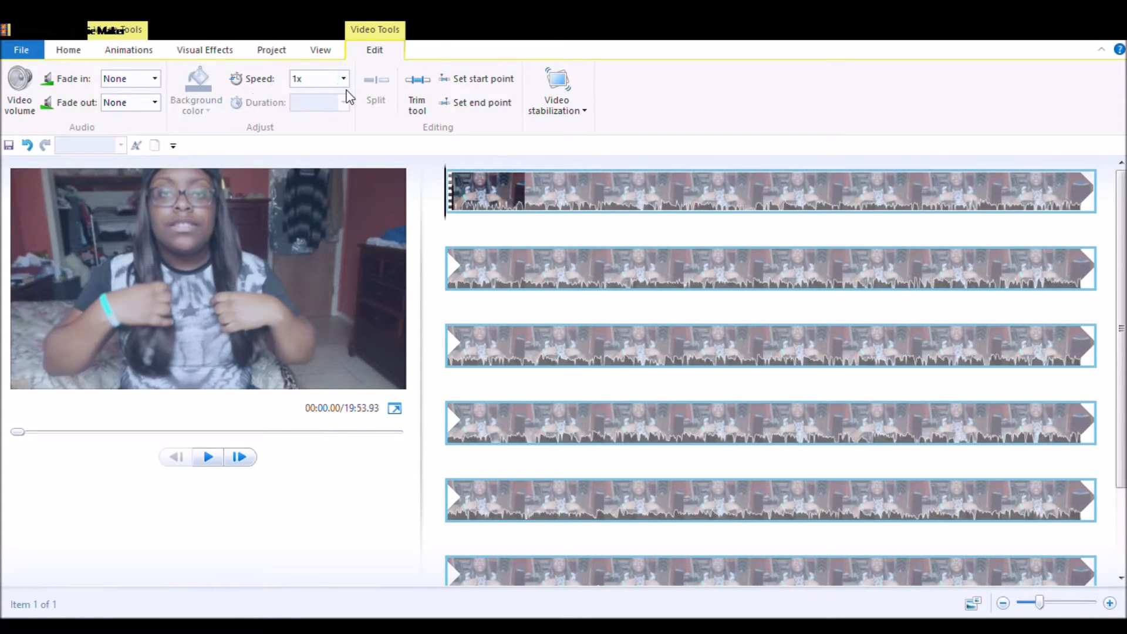
Set the clip's speed to 0.125x and preview the slow-motion playback.
{"action": "left_click", "coordinate": [344, 81]}
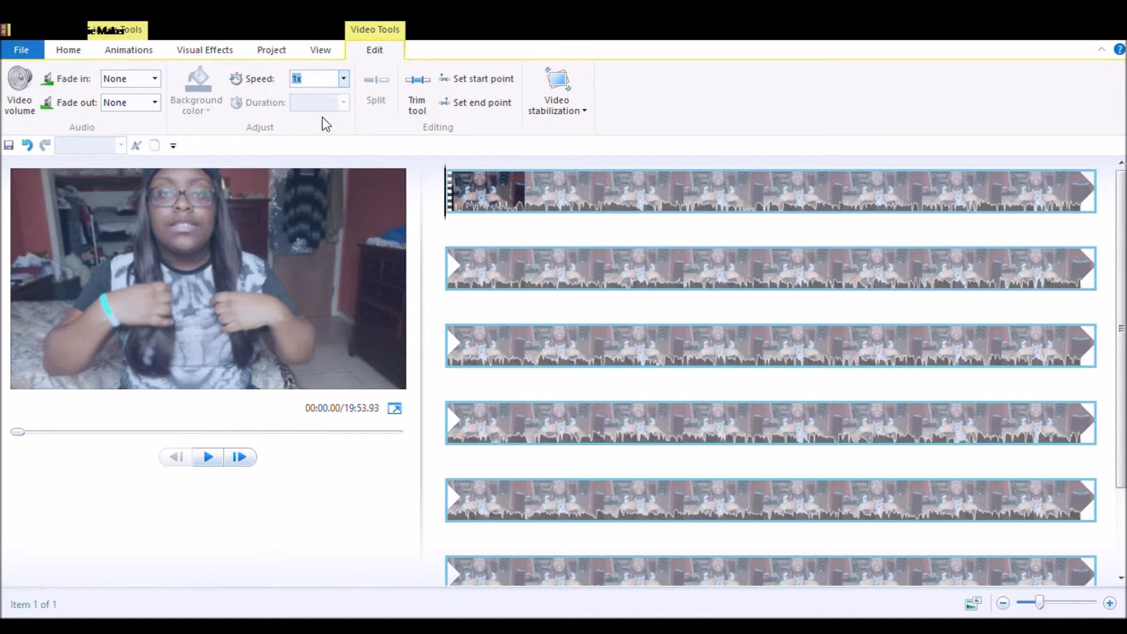
{"action": "left_click", "coordinate": [328, 95]}
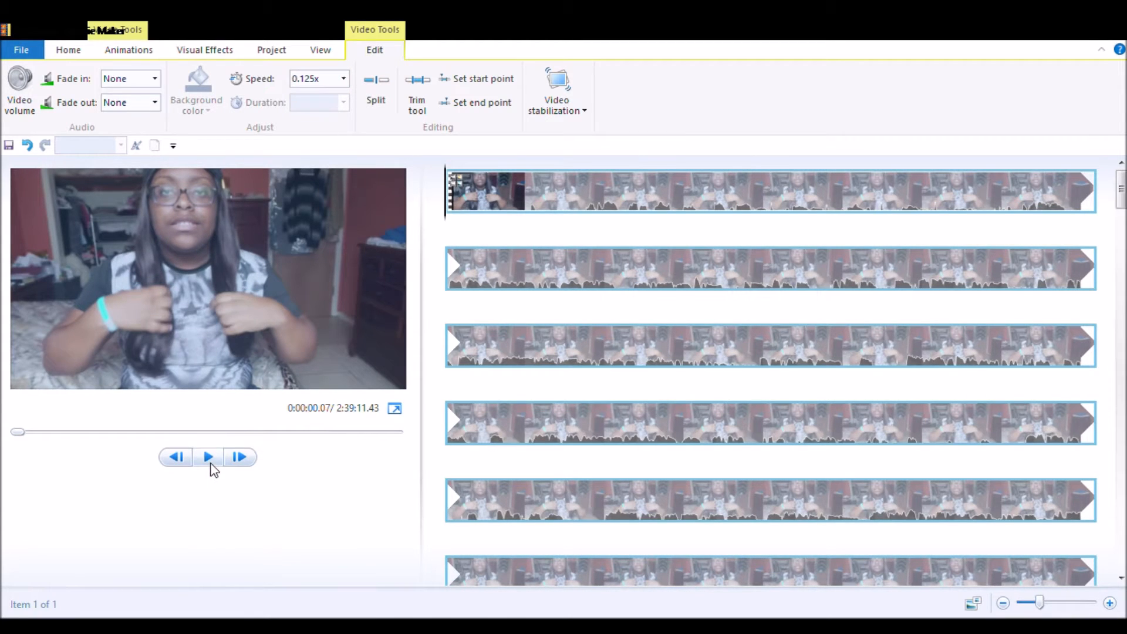
{"action": "left_click", "coordinate": [208, 460]}
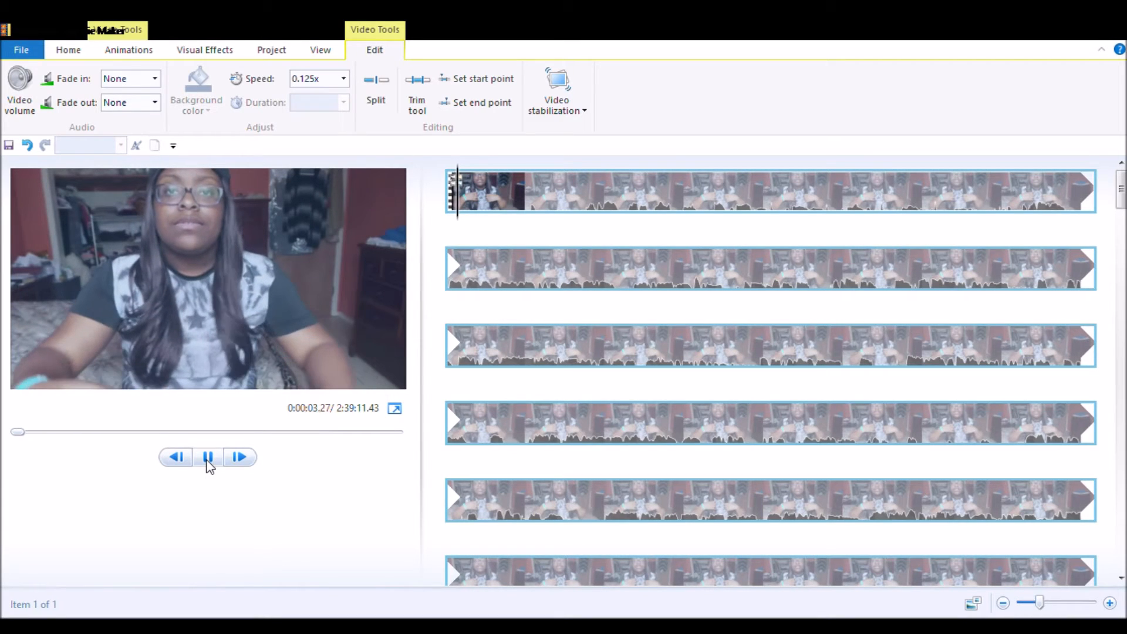
{"action": "left_click", "coordinate": [208, 460]}
Set the clip's speed back to 1x and preview it at normal speed.
{"action": "left_click", "coordinate": [342, 84]}
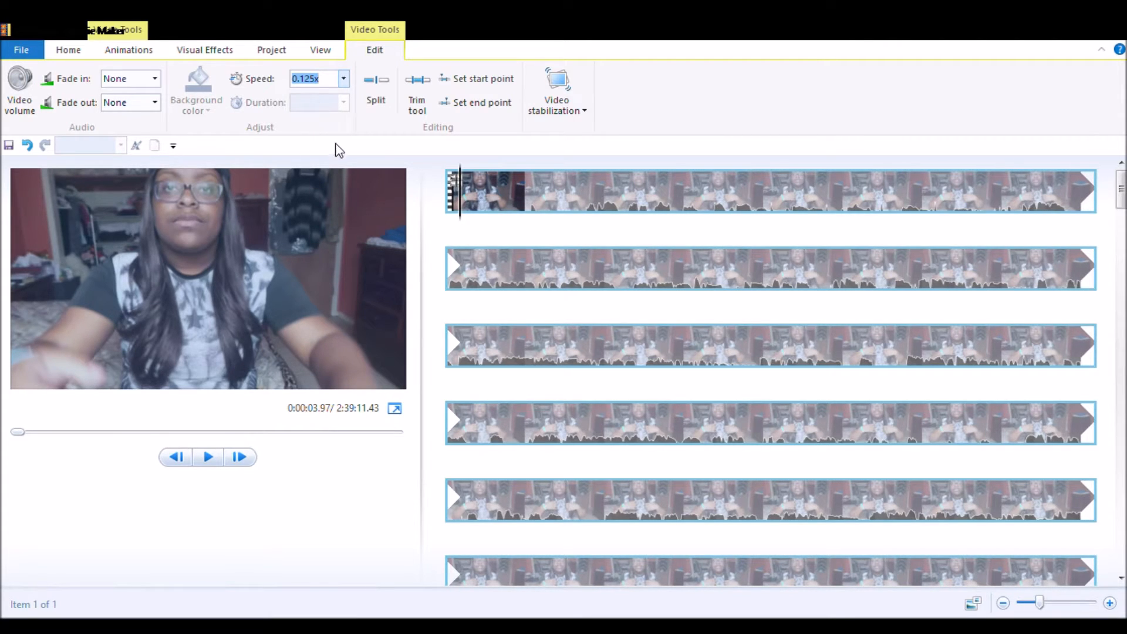
{"action": "type", "text": "1"}
{"action": "key", "text": "Return"}
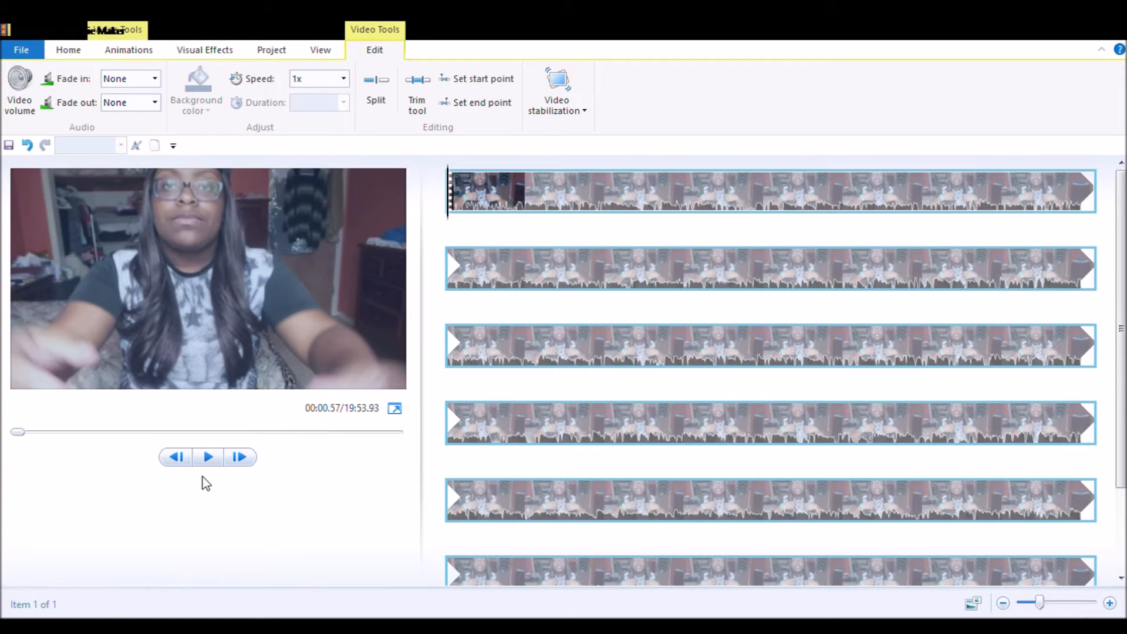
{"action": "left_click", "coordinate": [208, 461]}
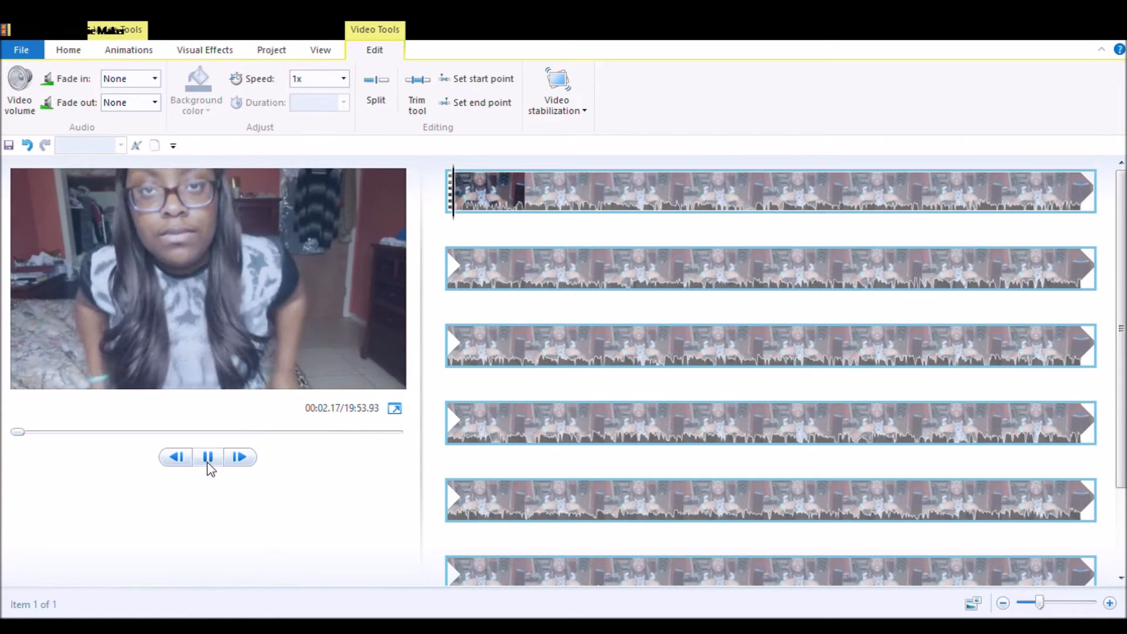
{"action": "left_click", "coordinate": [208, 459]}
Set the clip's speed to 64x and preview the fast-forward playback.
{"action": "left_click", "coordinate": [338, 79]}
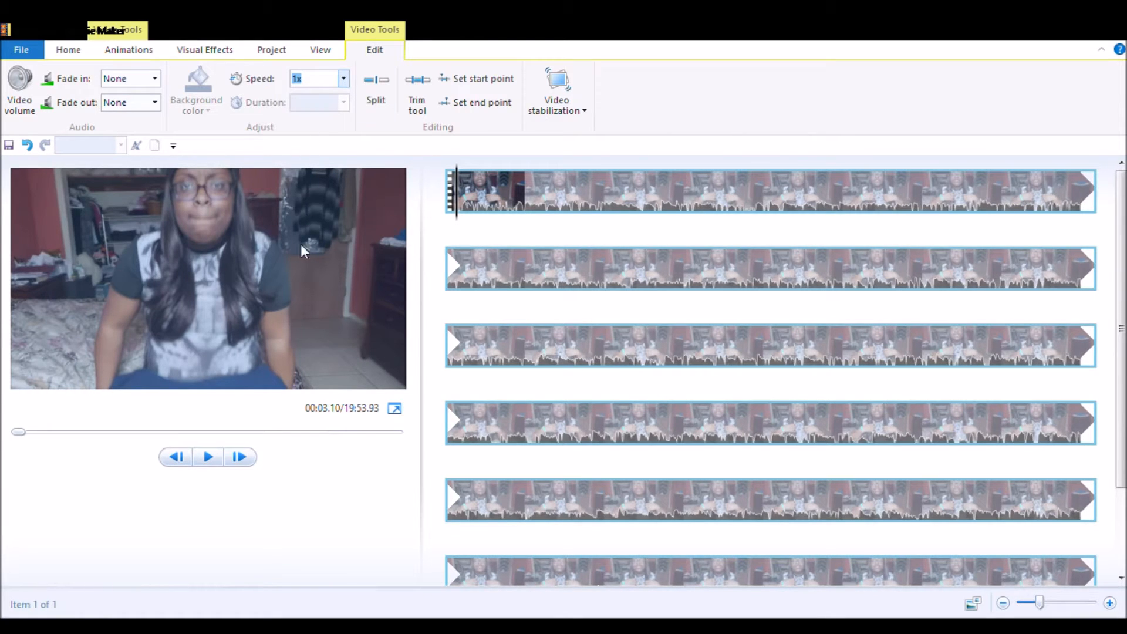
{"action": "type", "text": "64"}
{"action": "key", "text": "Return"}
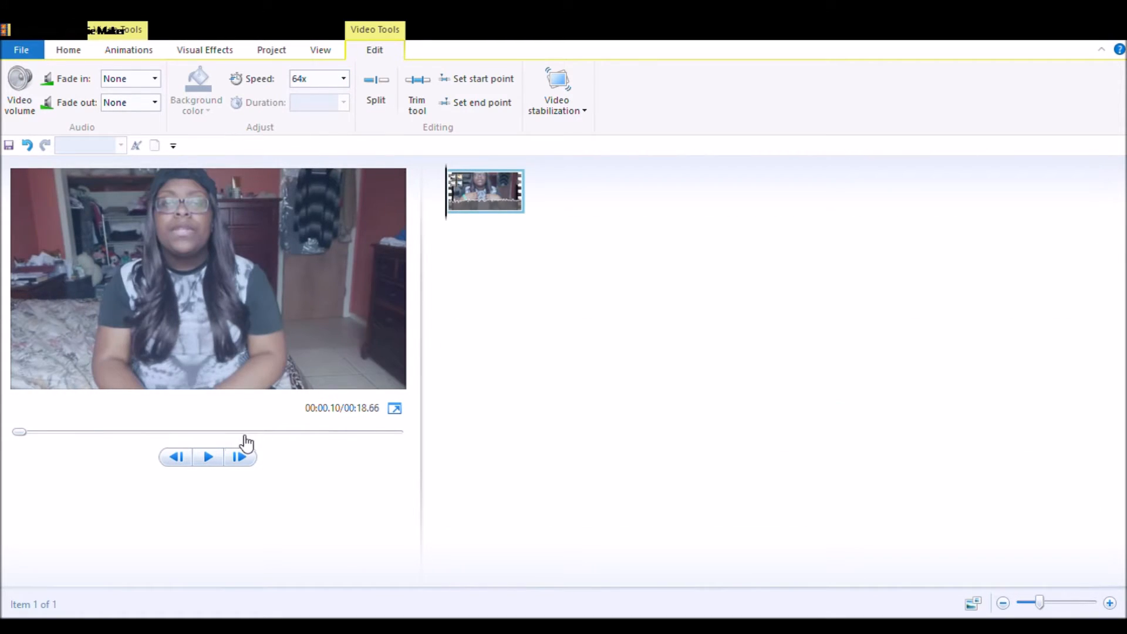
{"action": "left_click", "coordinate": [209, 460]}
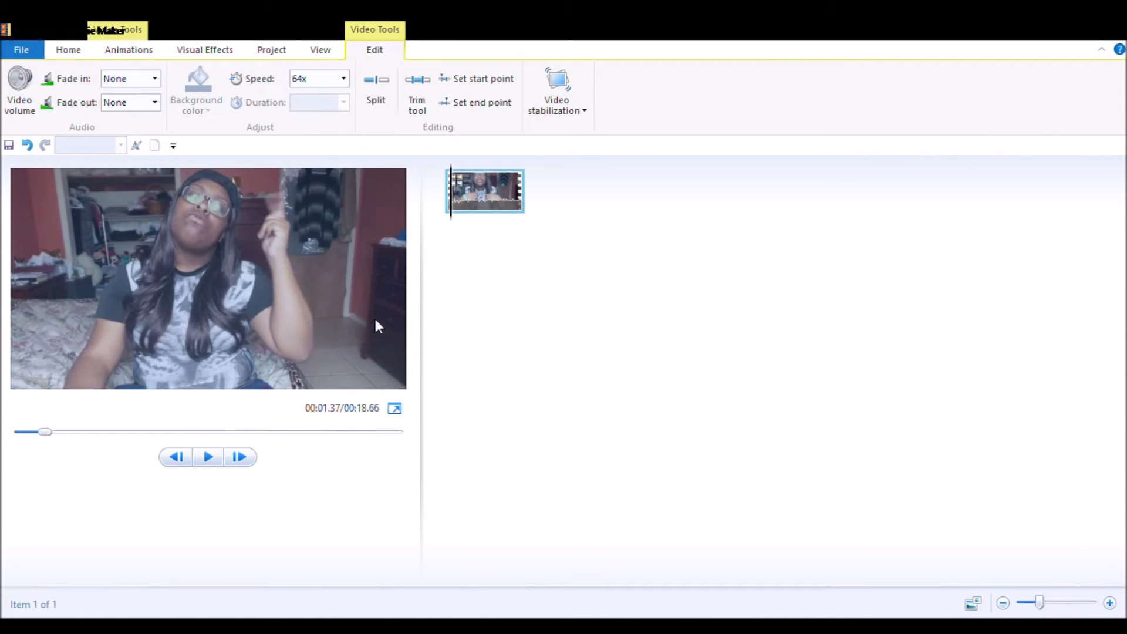
Preview the clip at 1.5x speed and restore its normal 1x speed.
{"action": "left_click", "coordinate": [342, 80]}
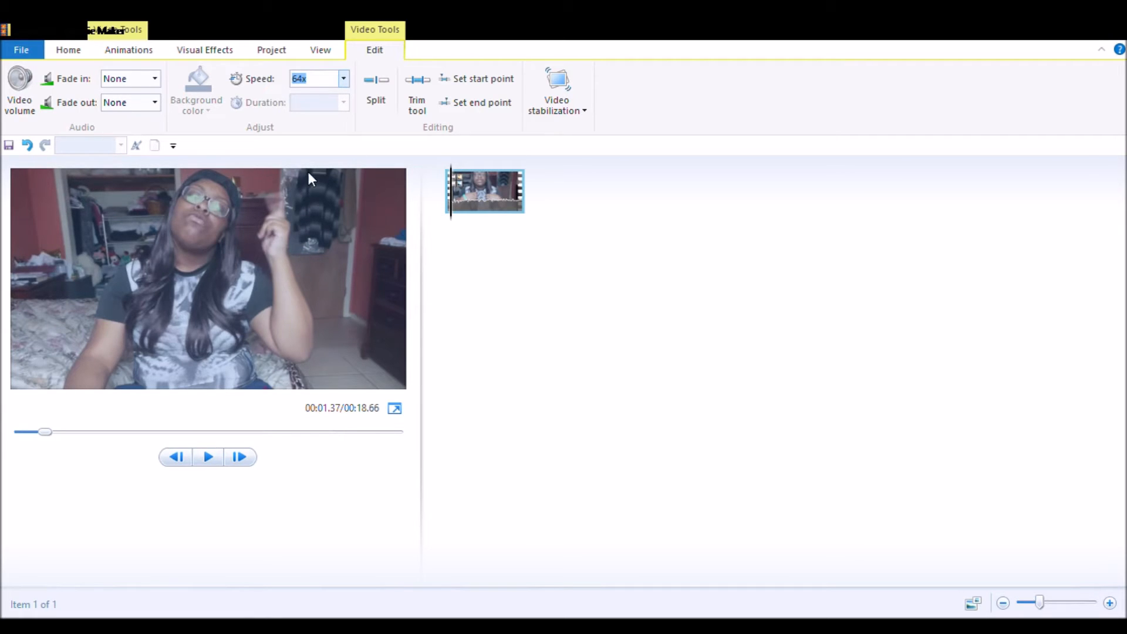
{"action": "type", "text": "1.5x"}
{"action": "key", "text": "Return"}
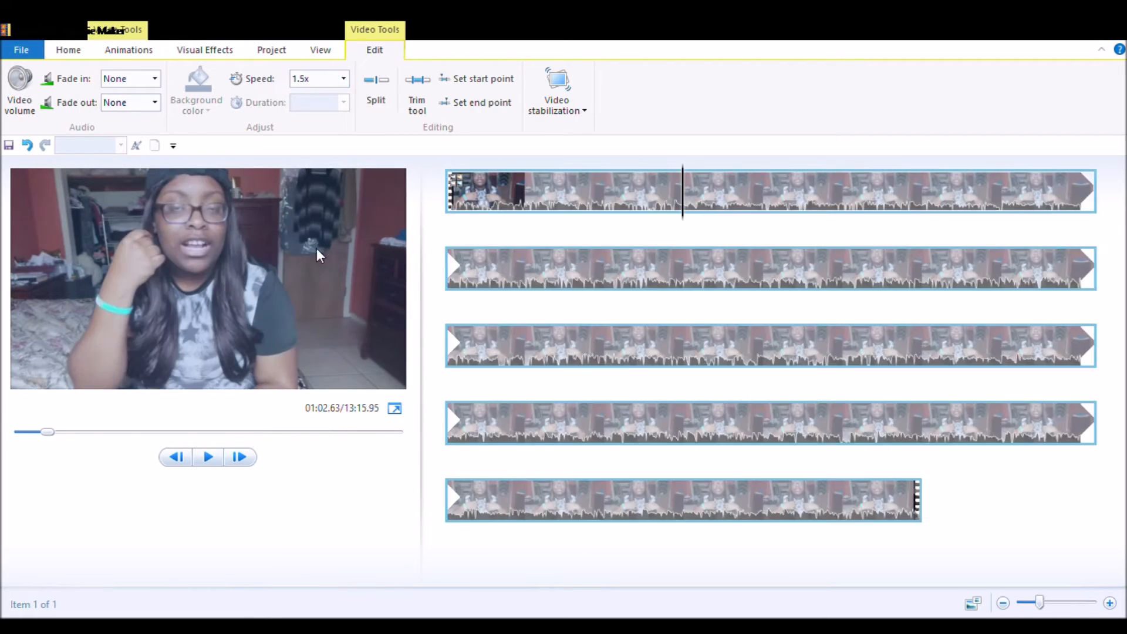
{"action": "left_click", "coordinate": [208, 458]}
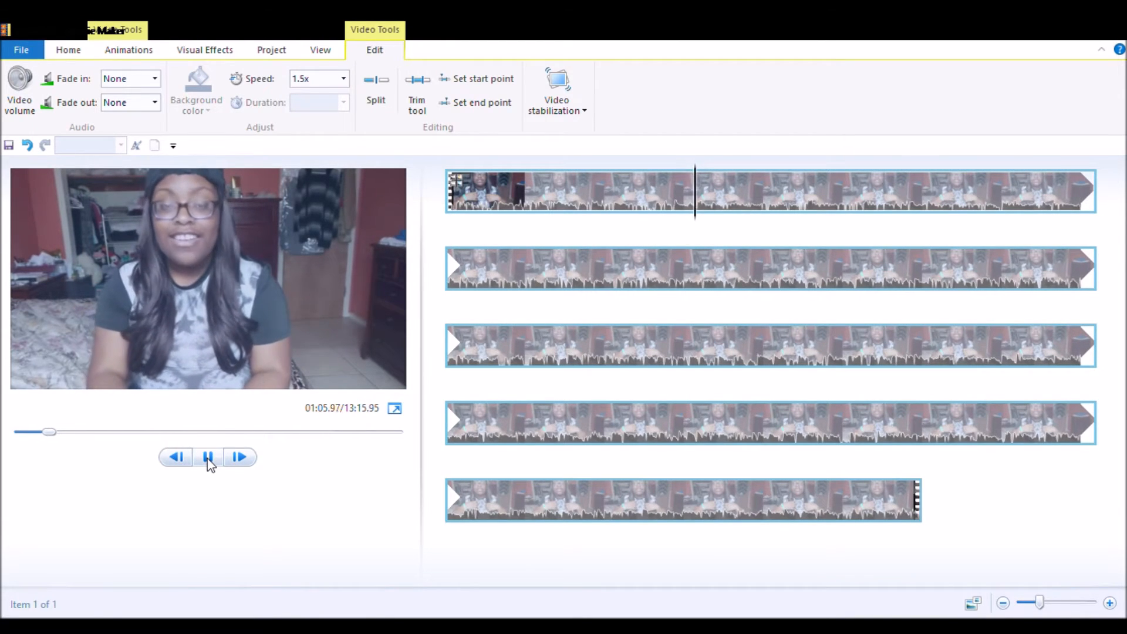
{"action": "left_click", "coordinate": [208, 457]}
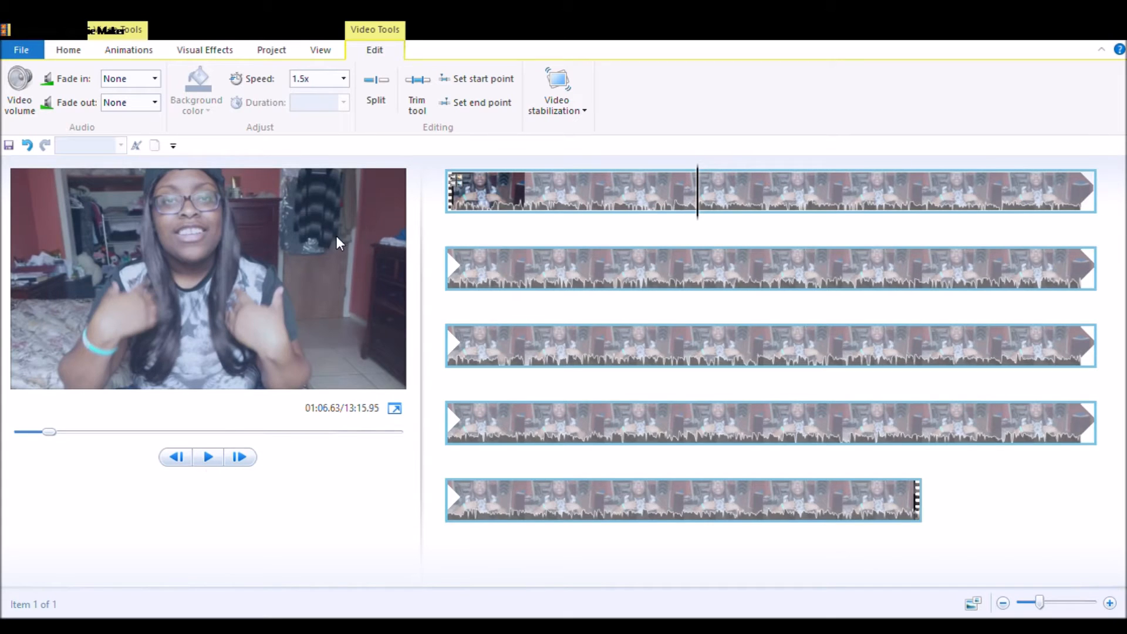
{"action": "left_click", "coordinate": [341, 85]}
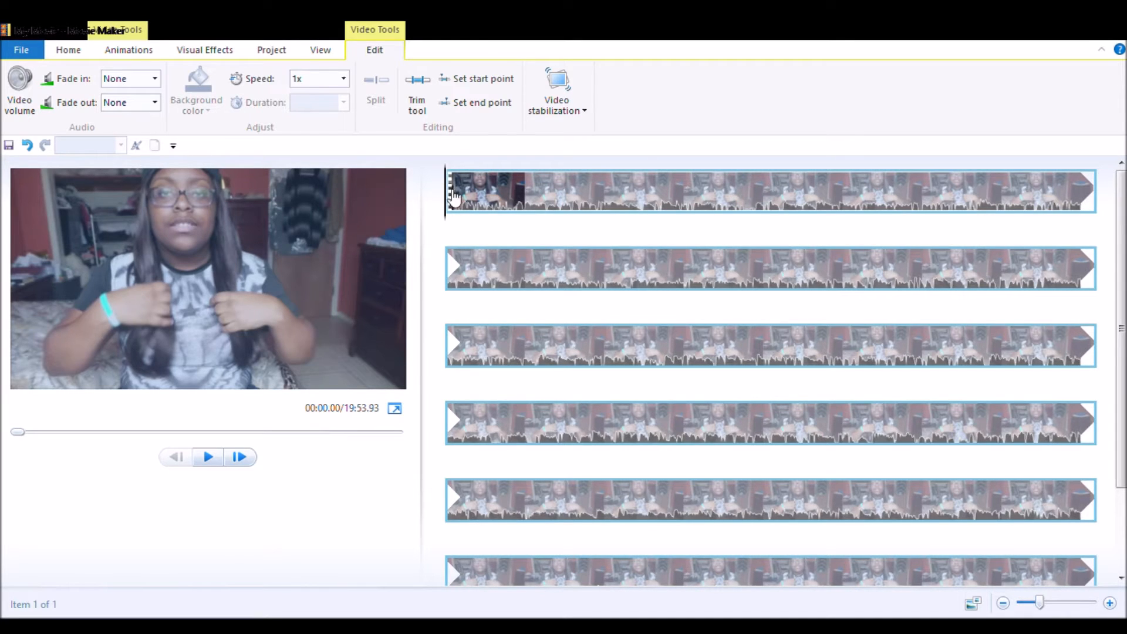
Toggle the audio waveforms on the timeline clip off and on for comparison, ending with them shown.
{"action": "left_click", "coordinate": [326, 56]}
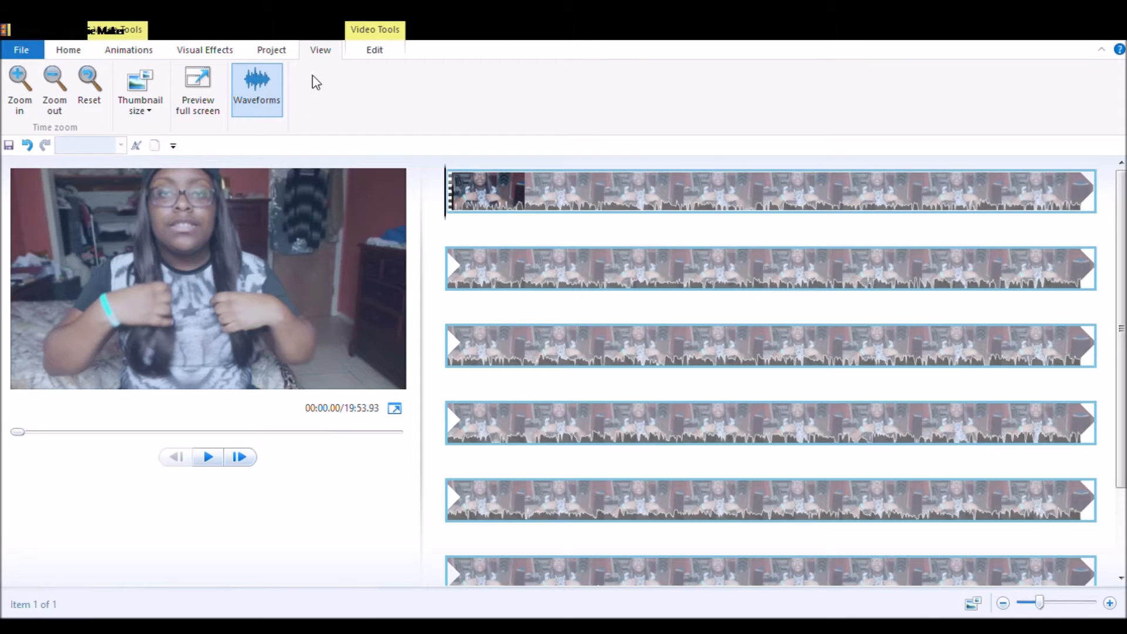
{"action": "left_click", "coordinate": [268, 97]}
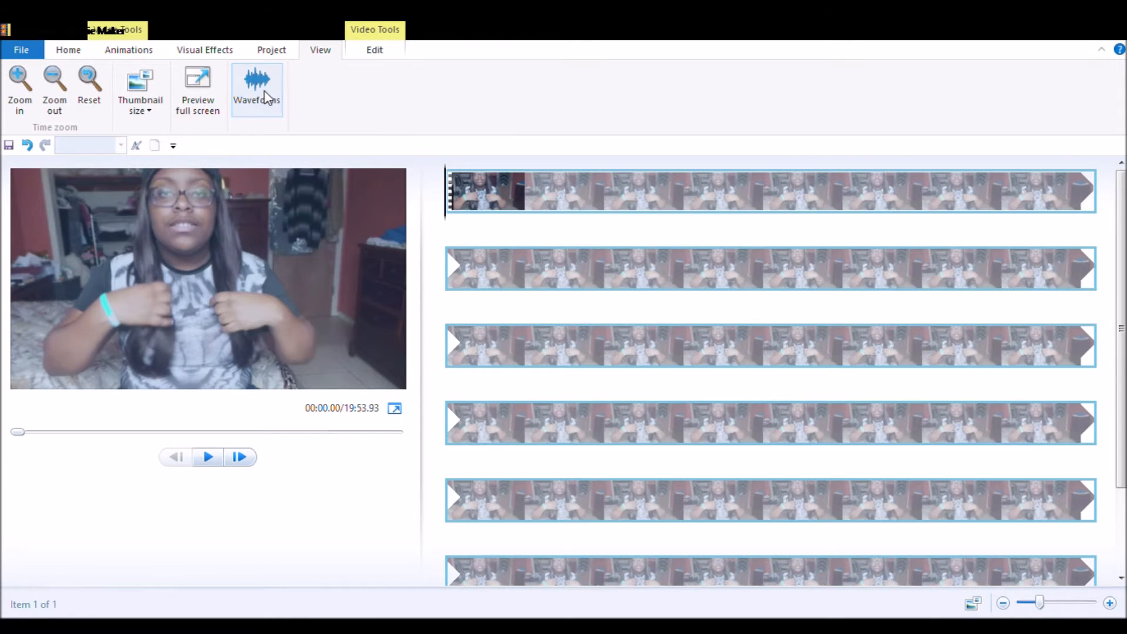
{"action": "left_click", "coordinate": [266, 98]}
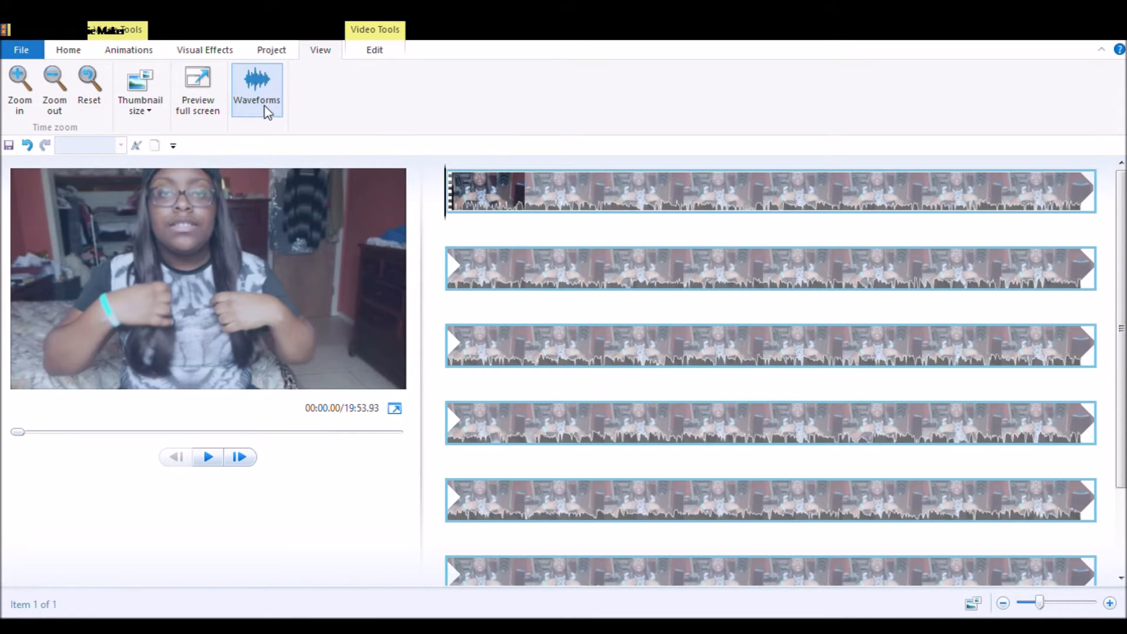
{"action": "left_click", "coordinate": [268, 107]}
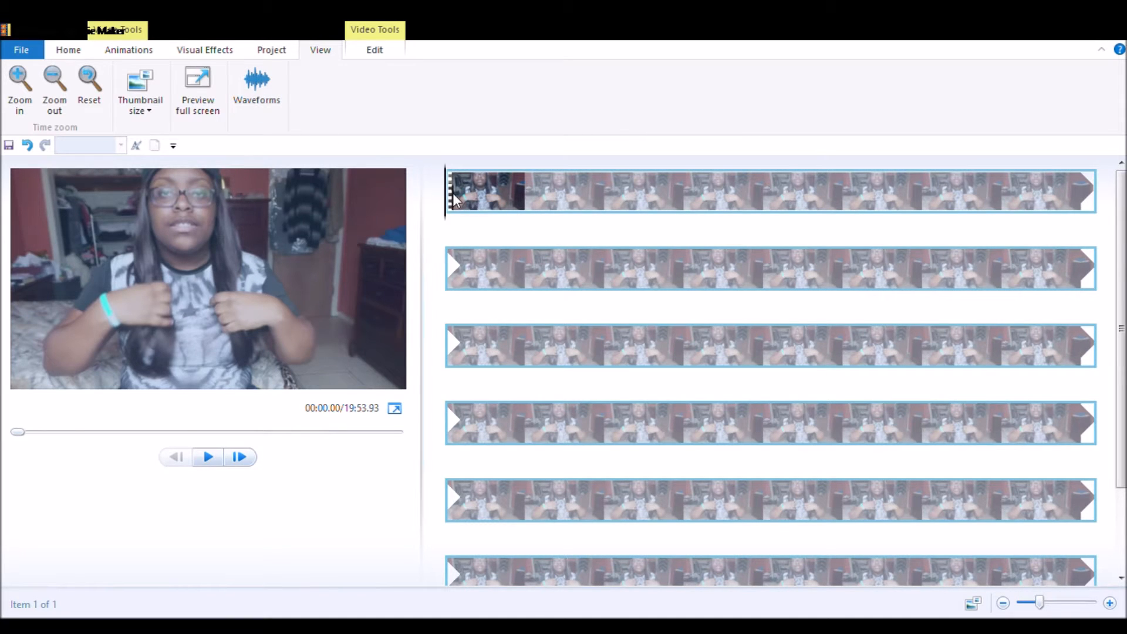
{"action": "left_click", "coordinate": [278, 101]}
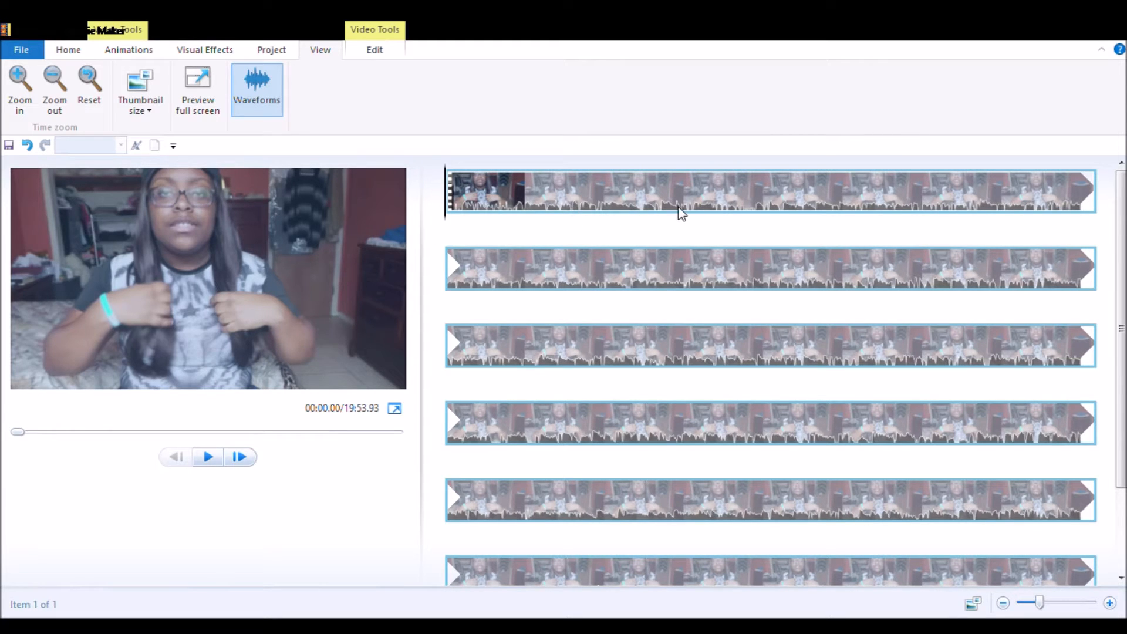
{"action": "left_click", "coordinate": [256, 96]}
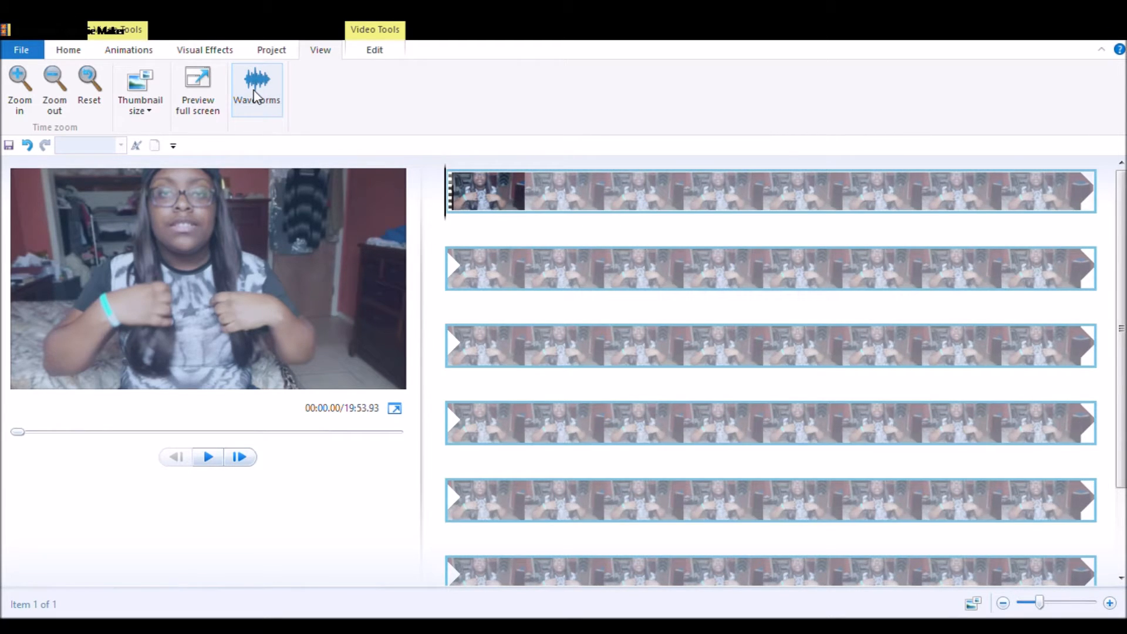
{"action": "left_click", "coordinate": [248, 101]}
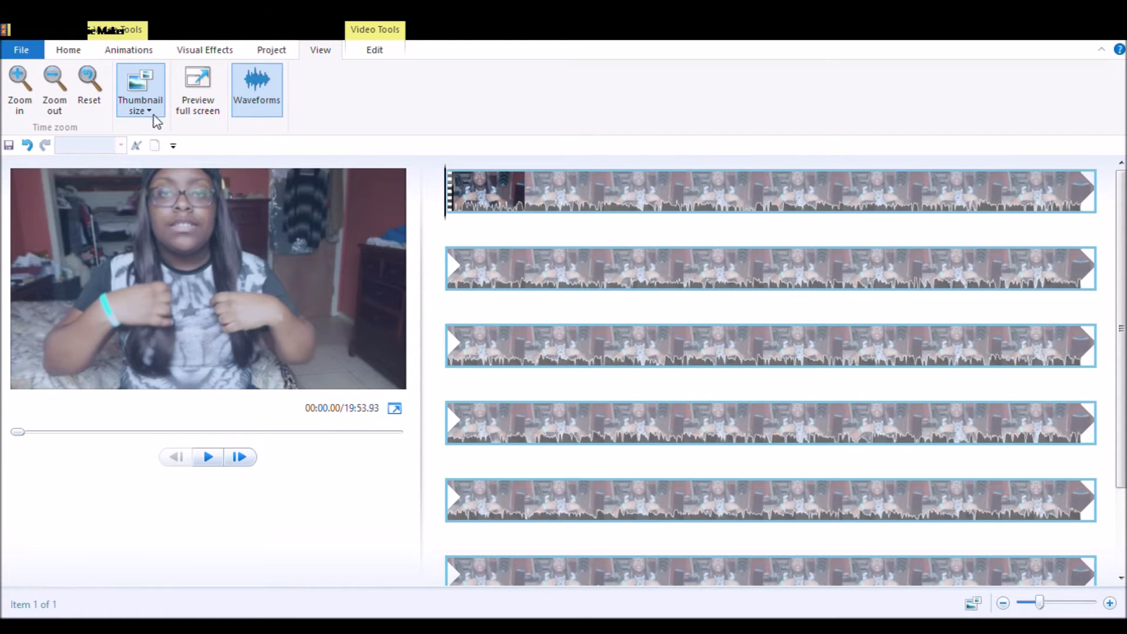
Try larger and smaller timeline thumbnail sizes and restore the original size.
{"action": "left_click", "coordinate": [160, 166]}
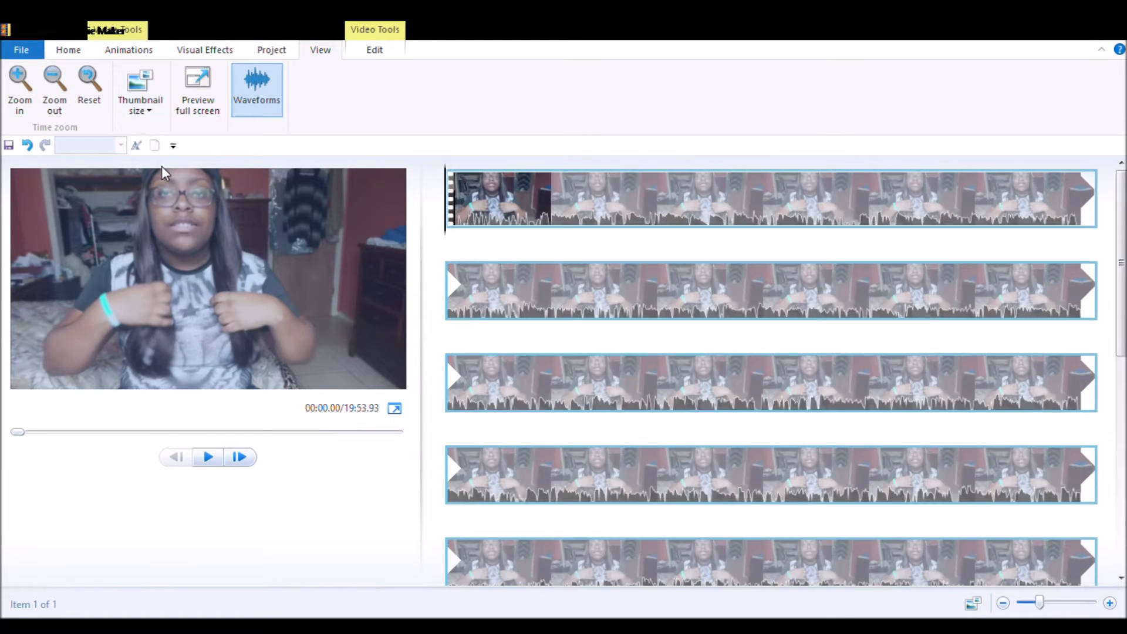
{"action": "left_click", "coordinate": [153, 113]}
{"action": "left_click", "coordinate": [165, 132]}
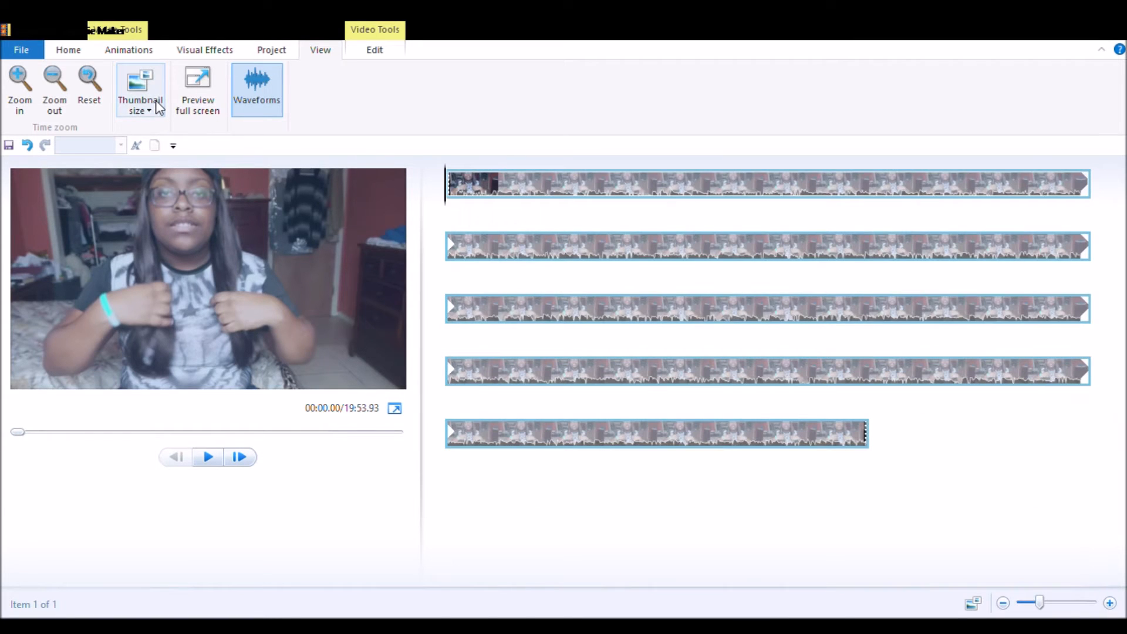
{"action": "left_click", "coordinate": [154, 111]}
{"action": "left_click", "coordinate": [155, 183]}
{"action": "left_click", "coordinate": [154, 112]}
{"action": "left_click", "coordinate": [158, 146]}
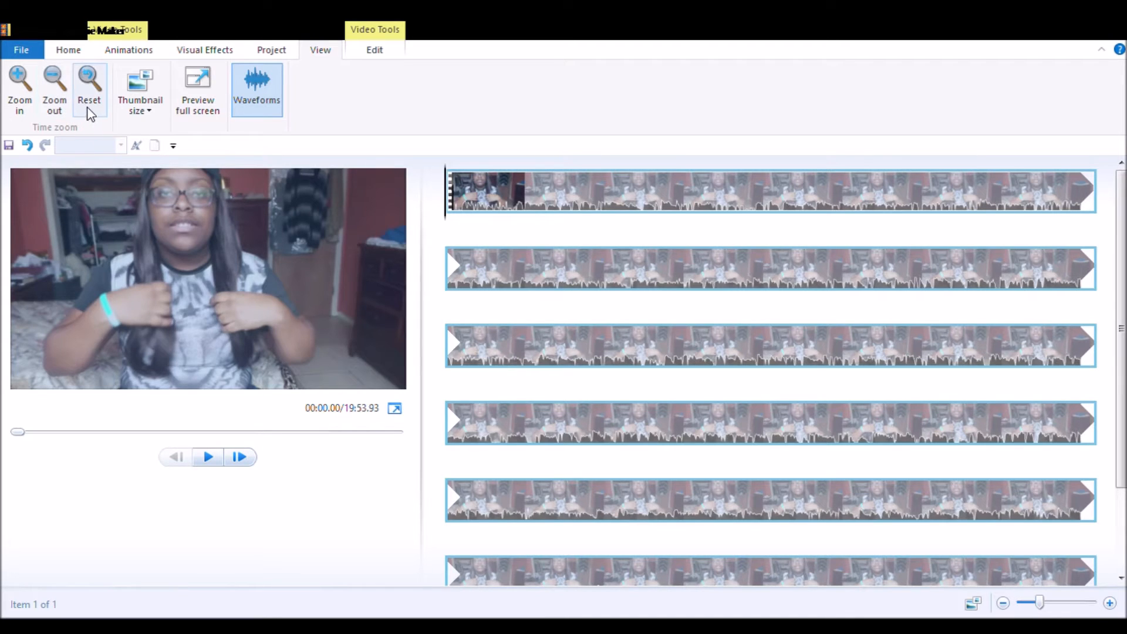
Try the Standard (4:3) aspect ratio for the project and restore Widescreen (16:9).
{"action": "left_click", "coordinate": [274, 52]}
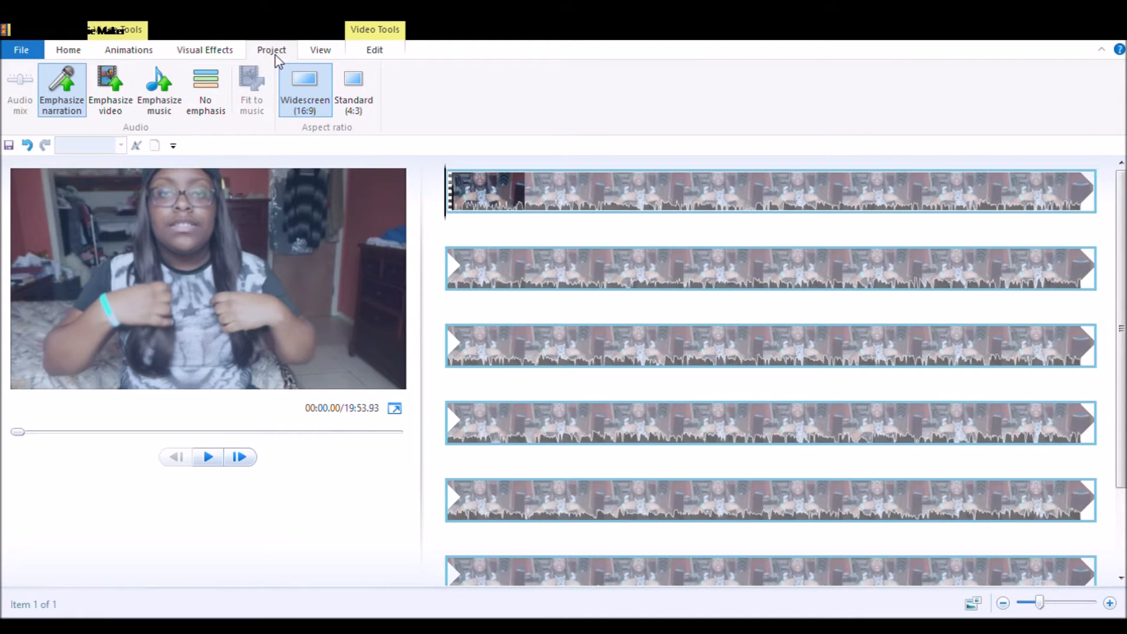
{"action": "left_click", "coordinate": [354, 100]}
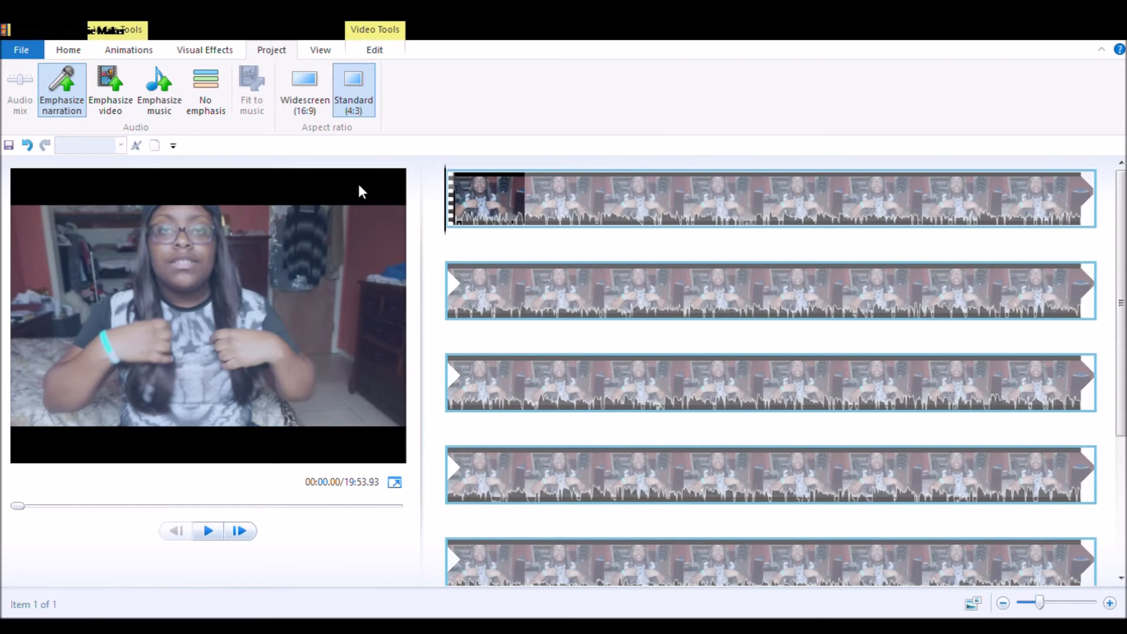
{"action": "left_click", "coordinate": [318, 108]}
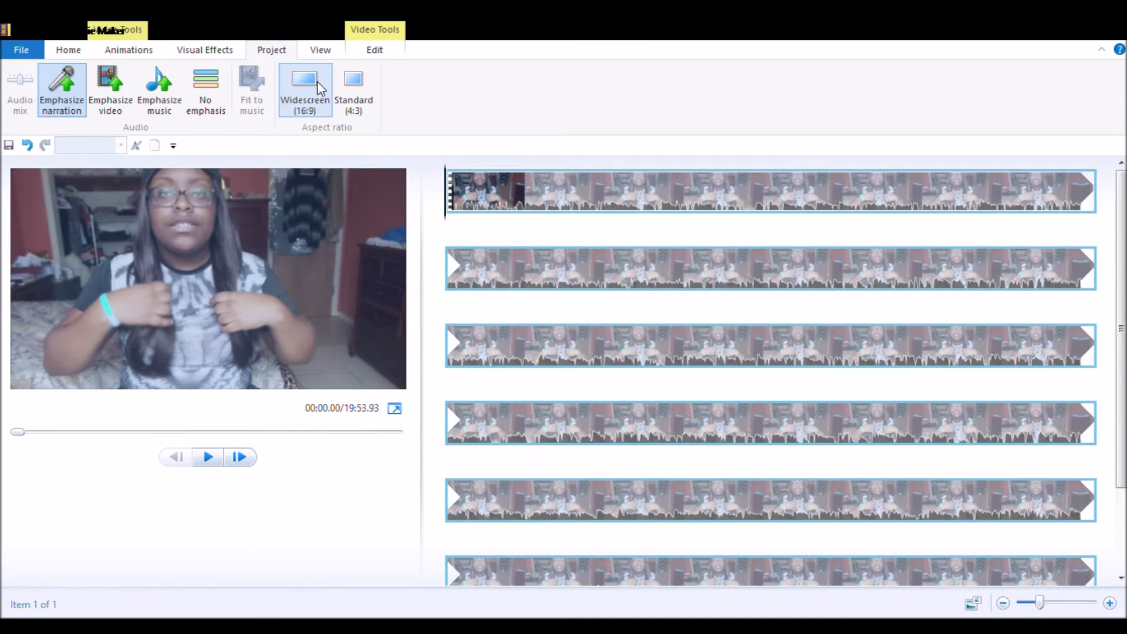
Preview the project's audio mix with no emphasis and with music emphasized.
{"action": "left_click", "coordinate": [216, 112]}
{"action": "left_click", "coordinate": [208, 457]}
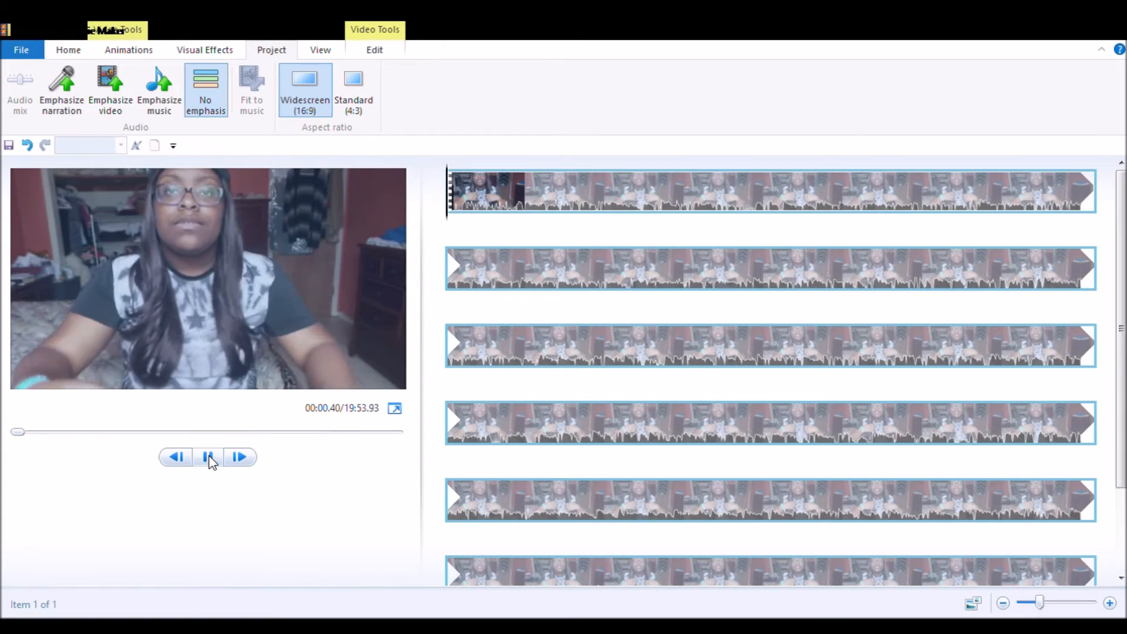
{"action": "left_click", "coordinate": [168, 106]}
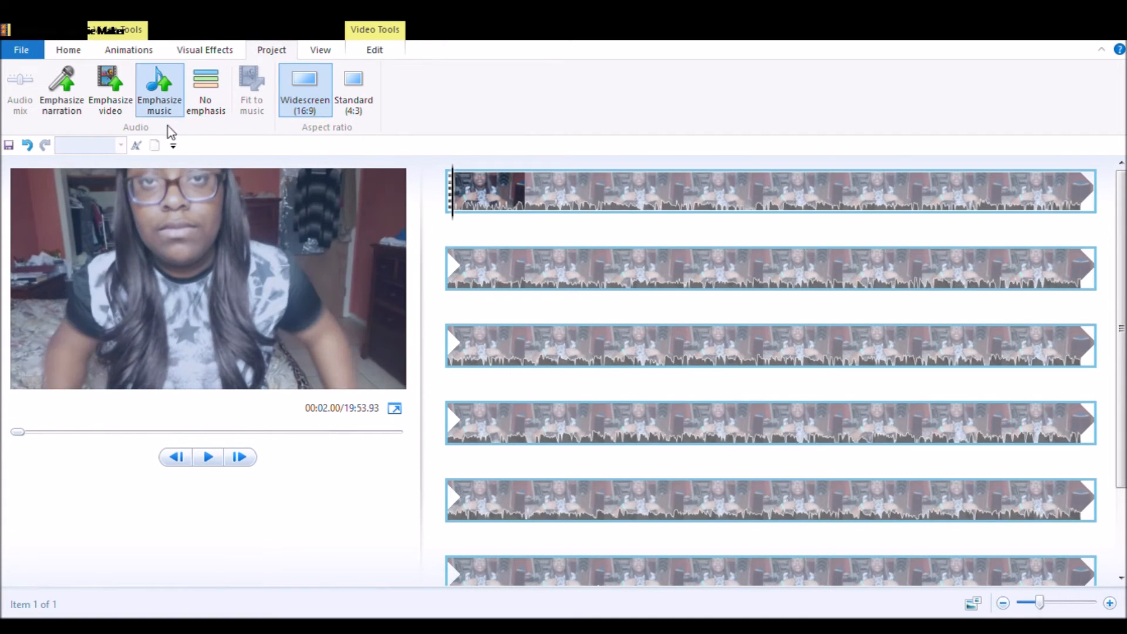
{"action": "left_click", "coordinate": [210, 460]}
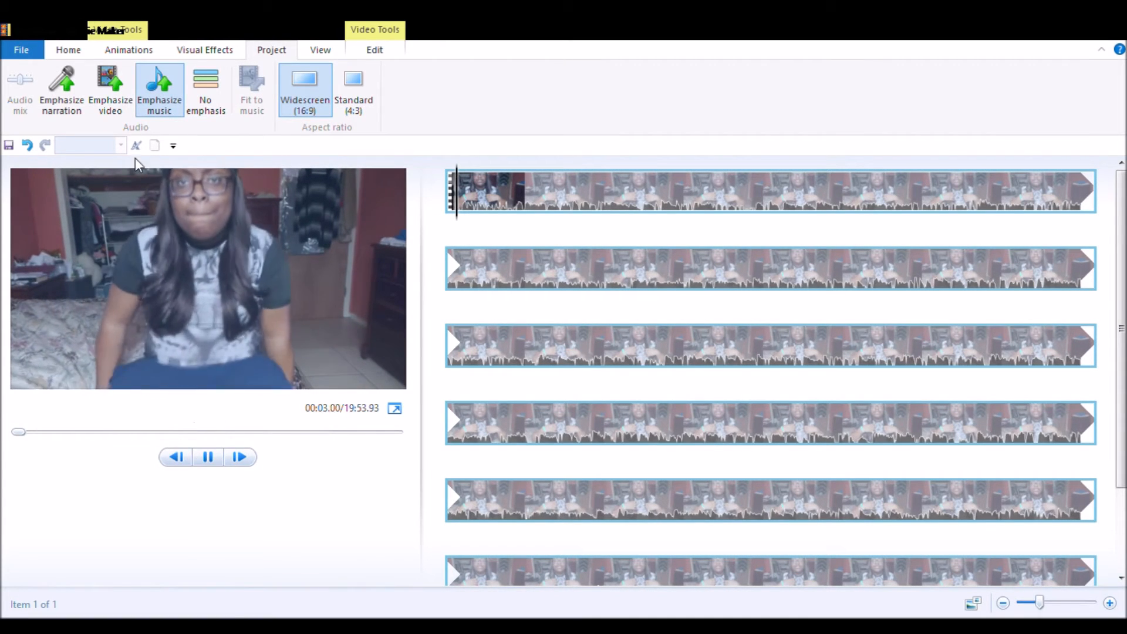
Try emphasizing the video and narration audio, and set the project's audio mix to No emphasis.
{"action": "left_click", "coordinate": [119, 90]}
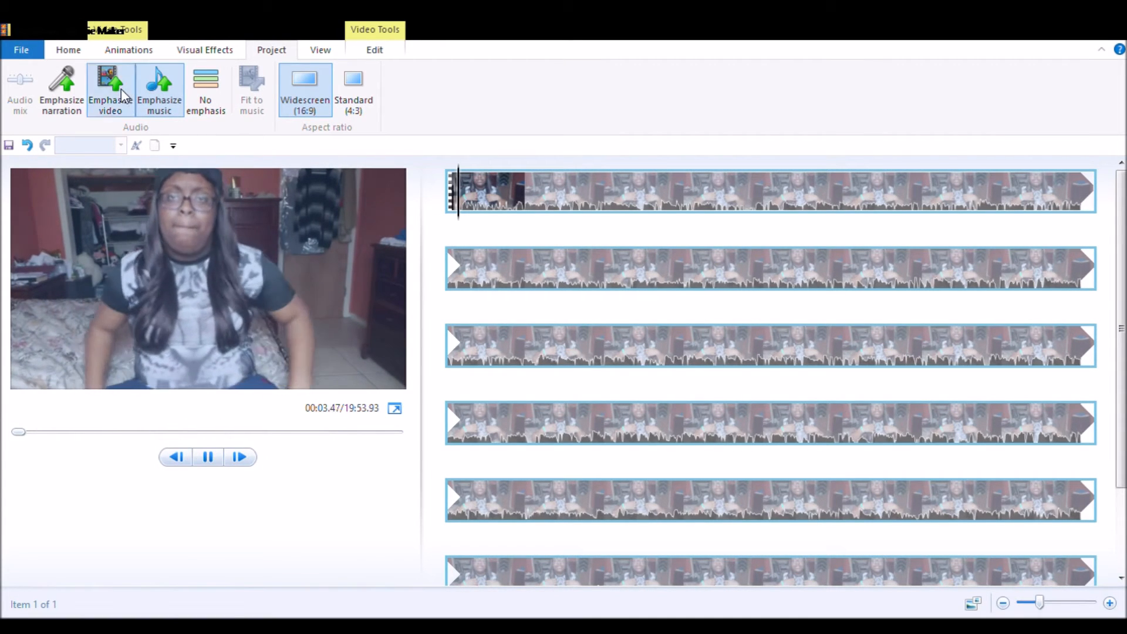
{"action": "left_click", "coordinate": [216, 463]}
{"action": "left_click", "coordinate": [215, 463]}
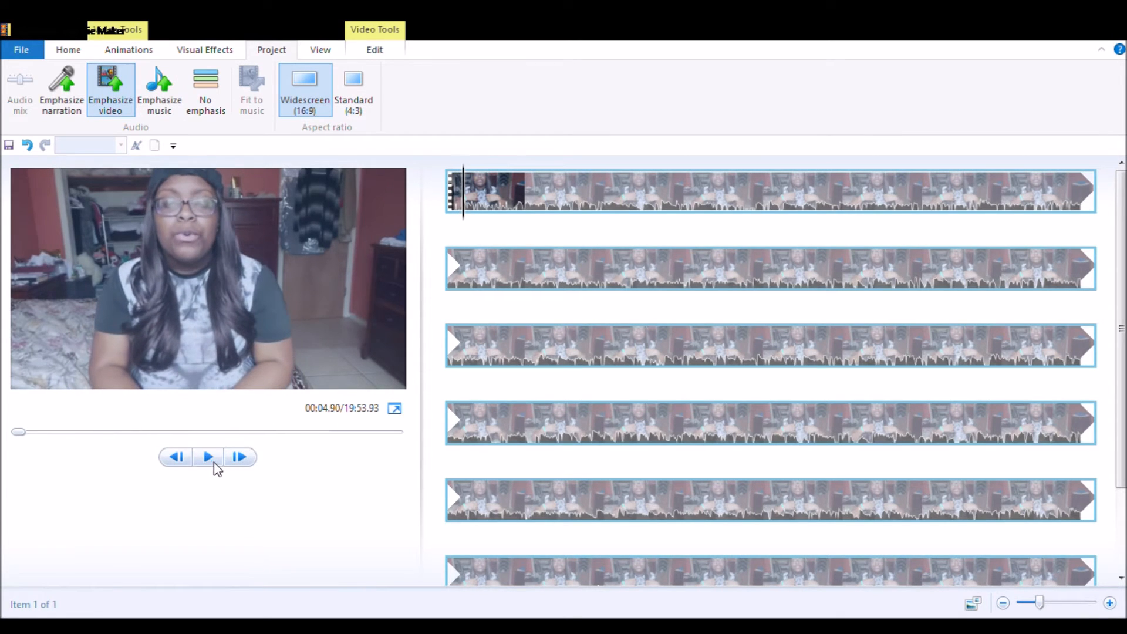
{"action": "left_click", "coordinate": [76, 111]}
{"action": "left_click", "coordinate": [203, 109]}
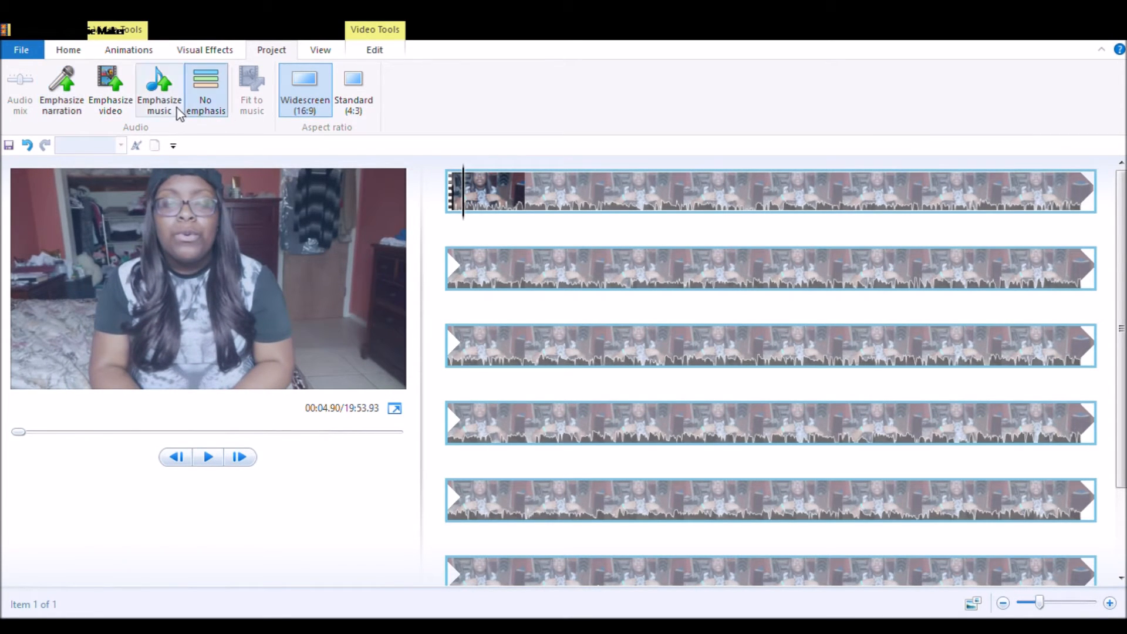
Preview the available visual effects on the clip, leaving it with no effect.
{"action": "left_click", "coordinate": [214, 58]}
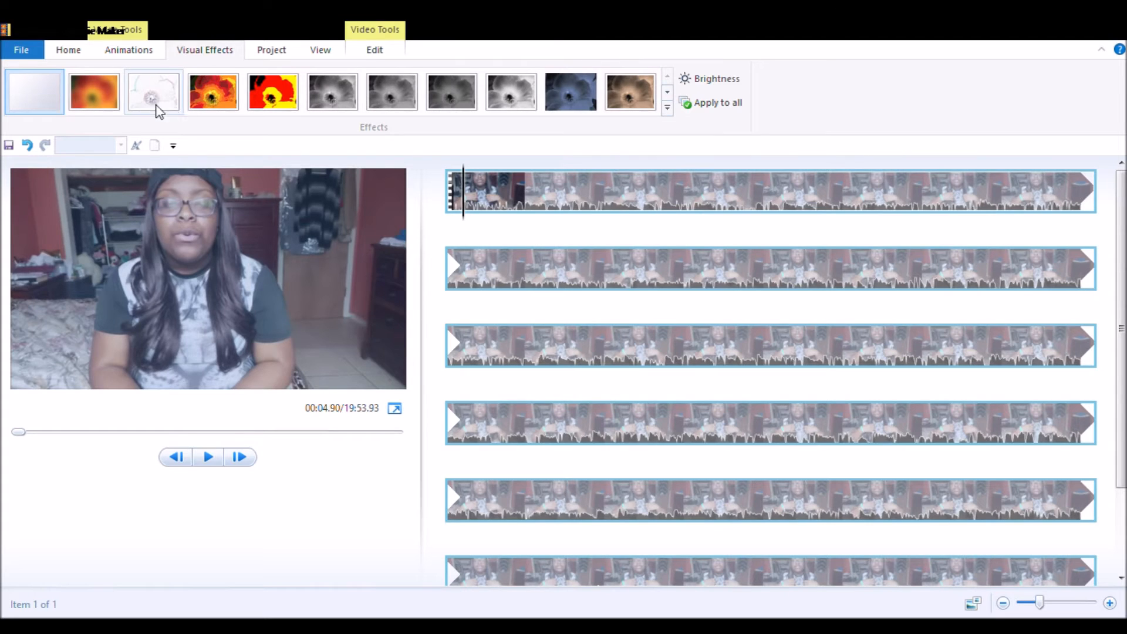
{"action": "mouse_move", "coordinate": [106, 98]}
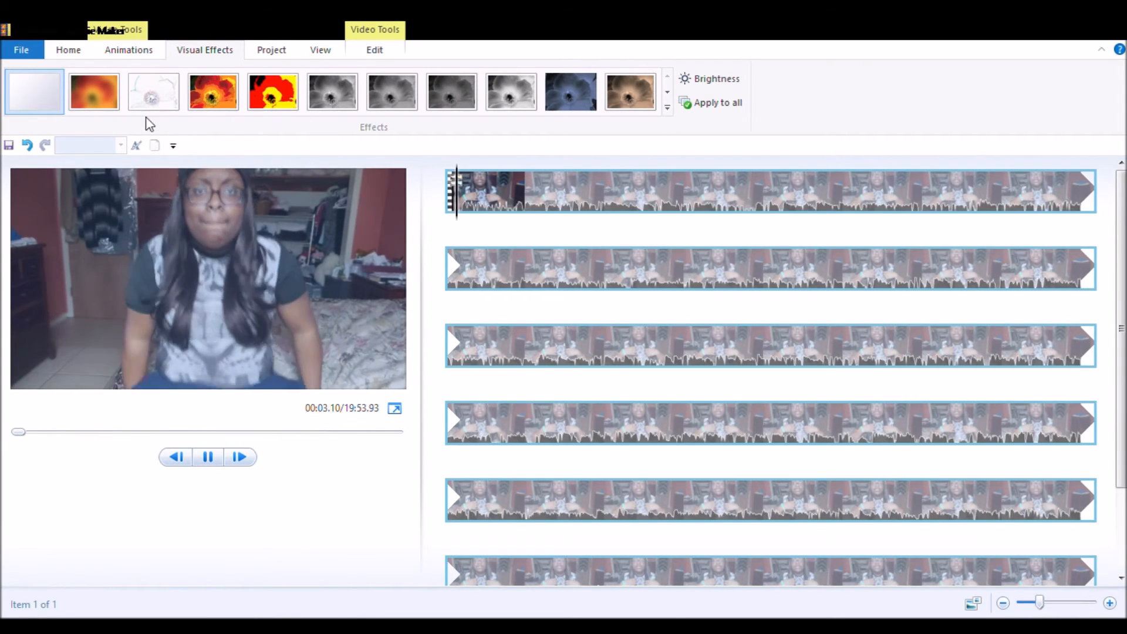
{"action": "left_click", "coordinate": [64, 112]}
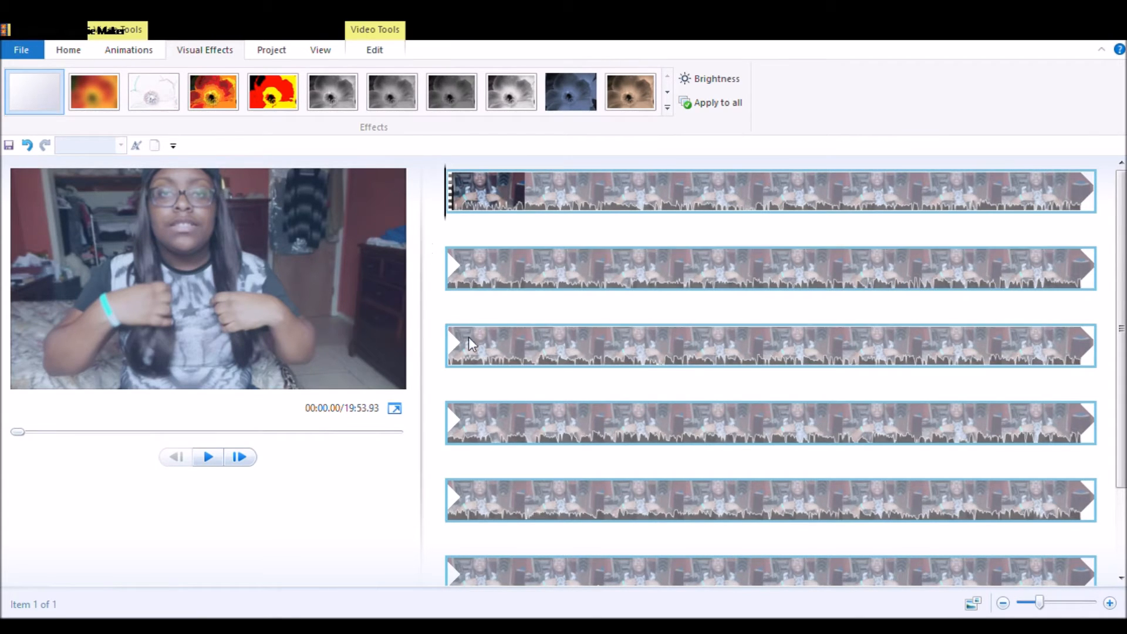
Apply the blue-tinted visual effect to the clip and lower its brightness.
{"action": "left_click", "coordinate": [568, 88]}
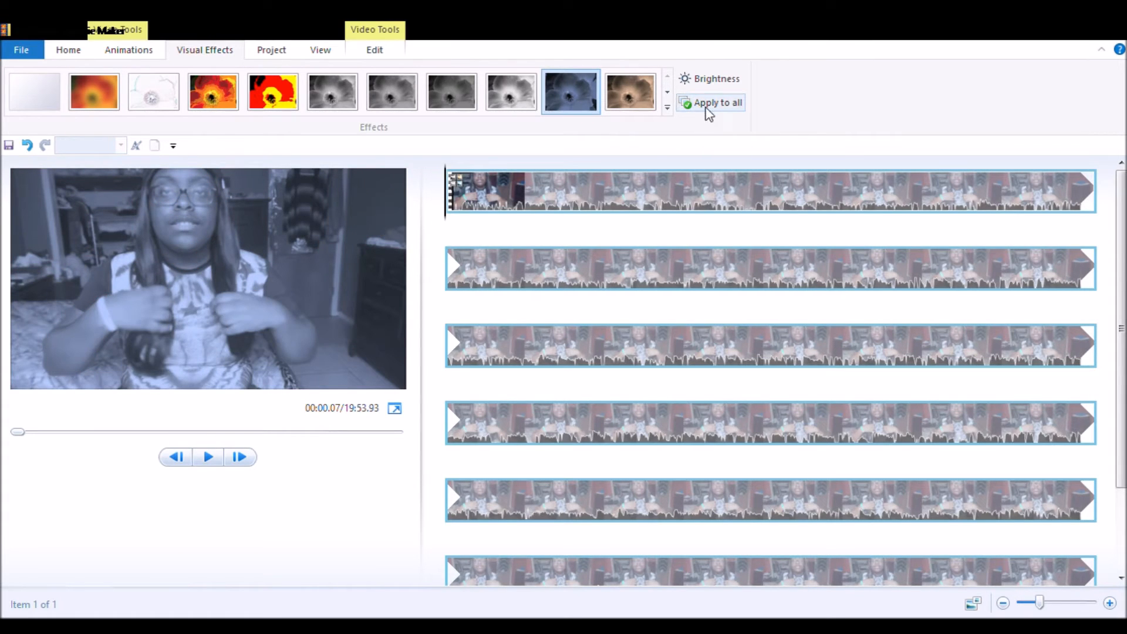
{"action": "left_click", "coordinate": [703, 85]}
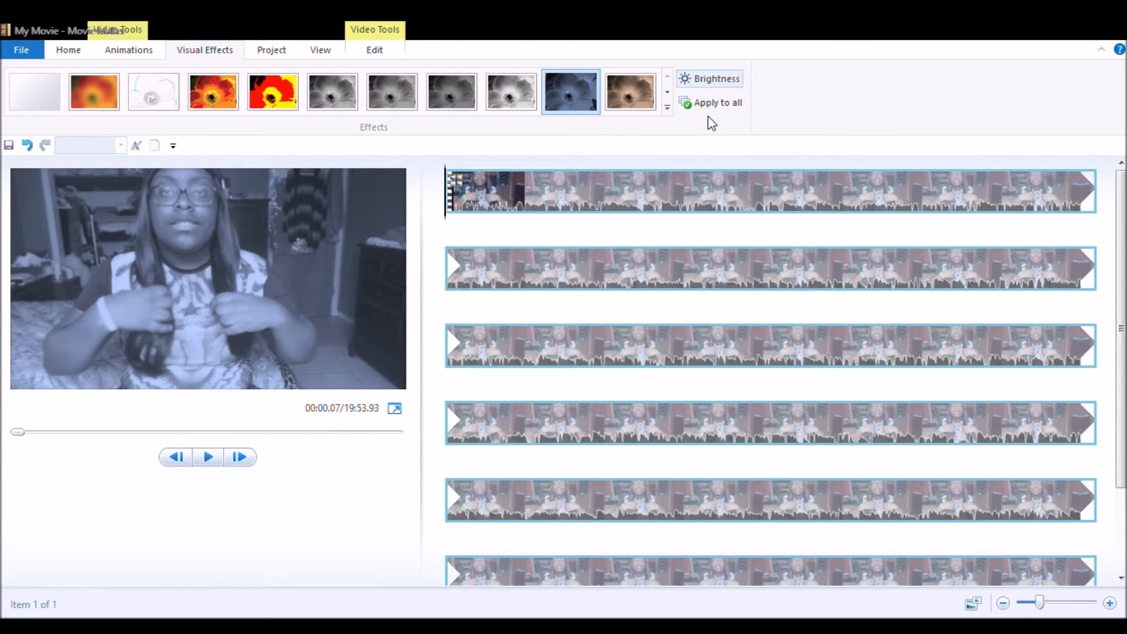
{"action": "left_click_drag", "start_coordinate": [709, 103], "coordinate": [680, 132]}
{"action": "left_click", "coordinate": [671, 135]}
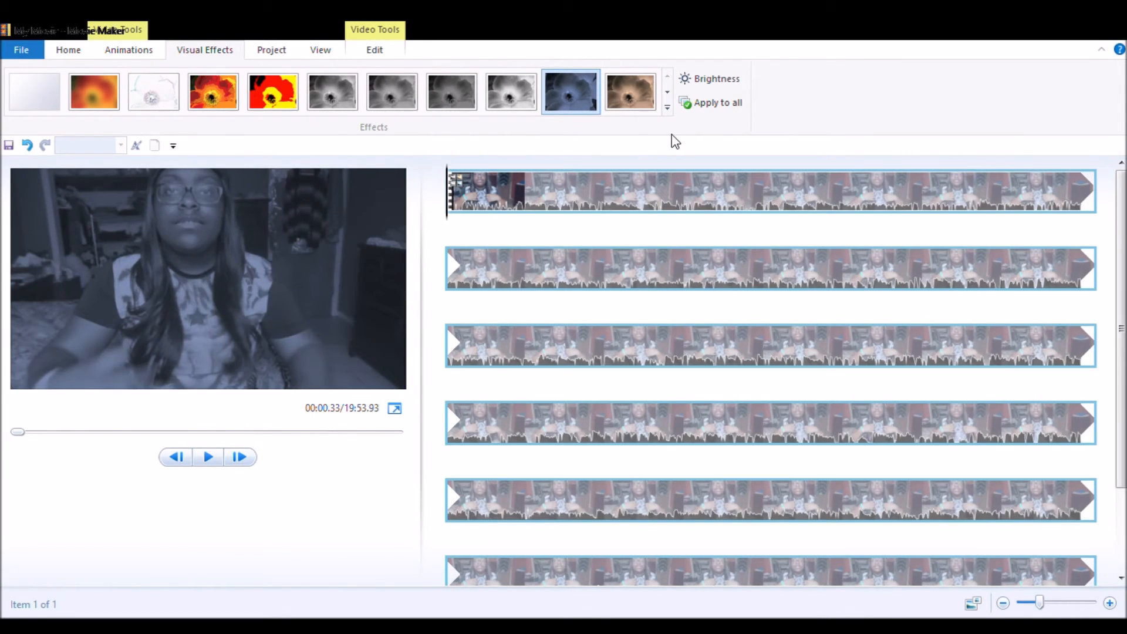
Remove the blue-tinted effect from the clip and restore its normal brightness.
{"action": "left_click", "coordinate": [56, 100]}
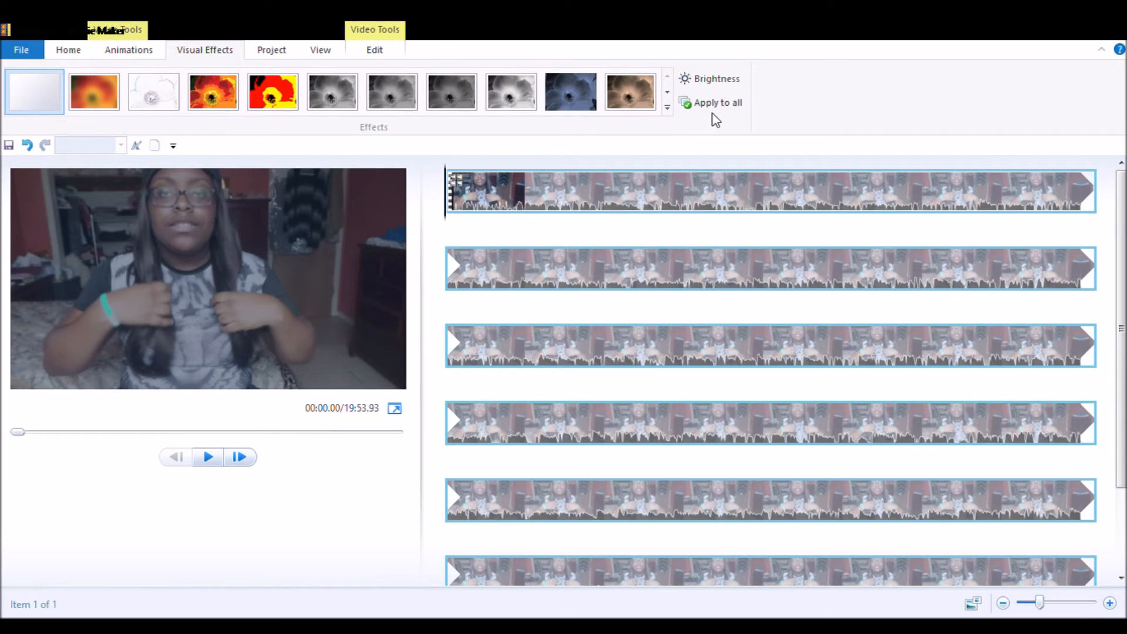
{"action": "left_click", "coordinate": [708, 78]}
{"action": "mouse_move", "coordinate": [696, 107]}
{"action": "left_mouse_down"}
{"action": "mouse_move", "coordinate": [711, 104]}
{"action": "mouse_move", "coordinate": [705, 122]}
{"action": "left_mouse_up"}
{"action": "left_click", "coordinate": [691, 133]}
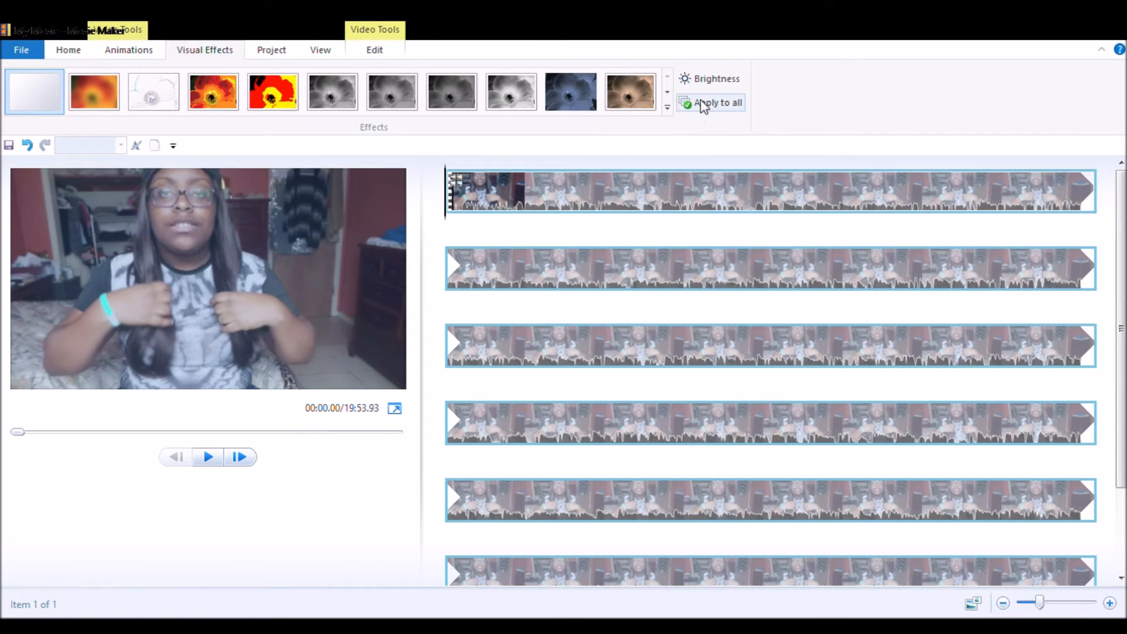
Preview the transitions and try the centred upward pan and zoom on the clip, restoring no pan and zoom.
{"action": "left_click", "coordinate": [144, 57]}
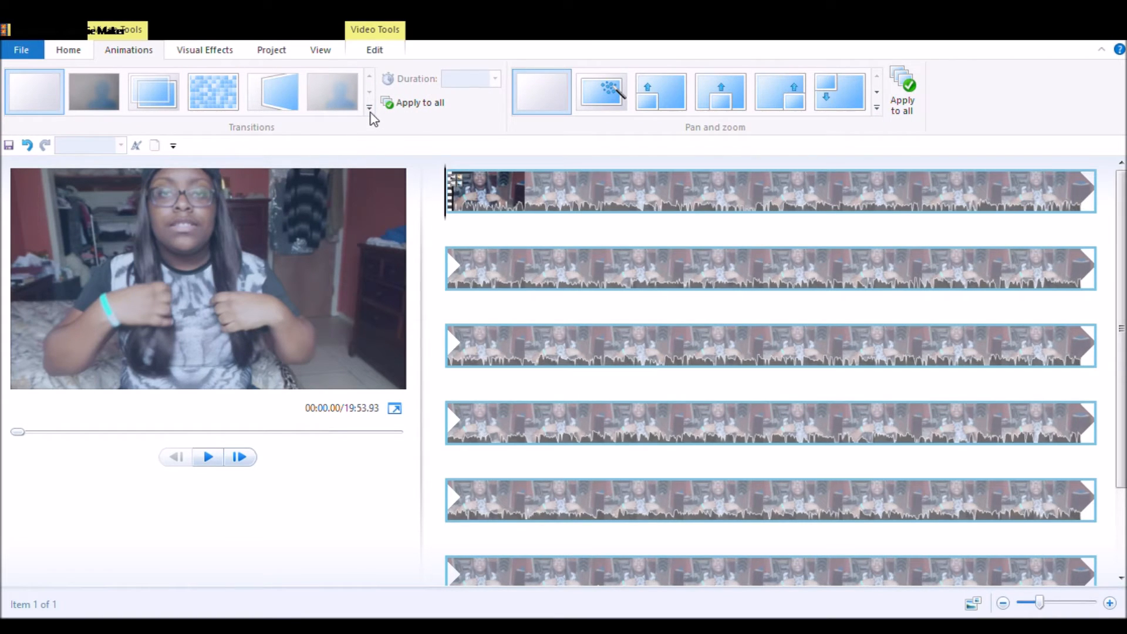
{"action": "key", "text": "space"}
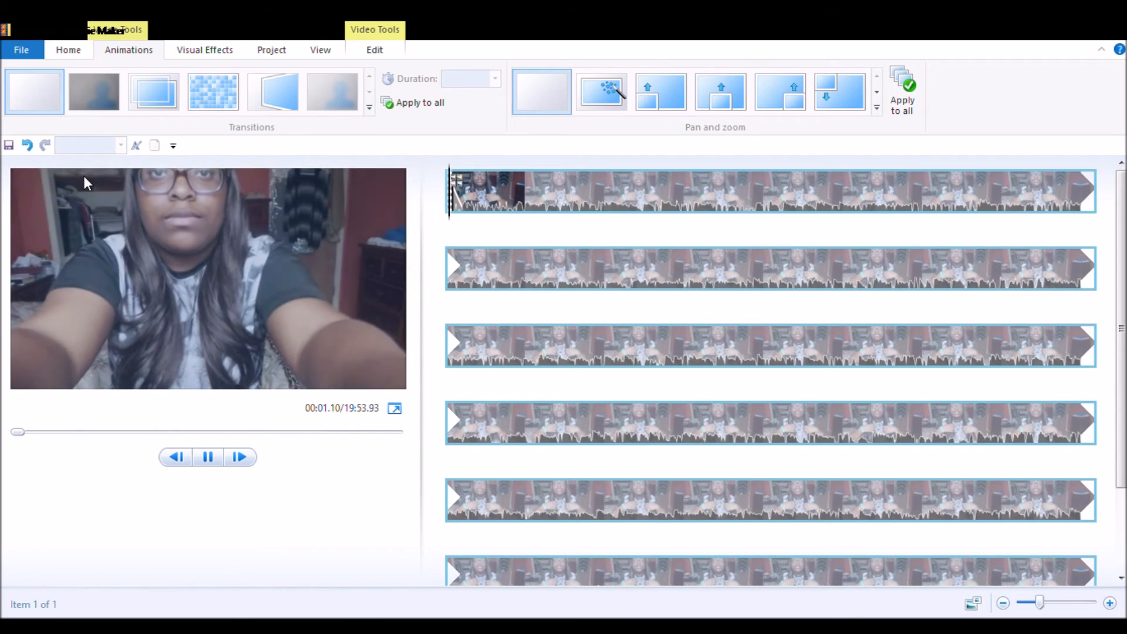
{"action": "key", "text": "space"}
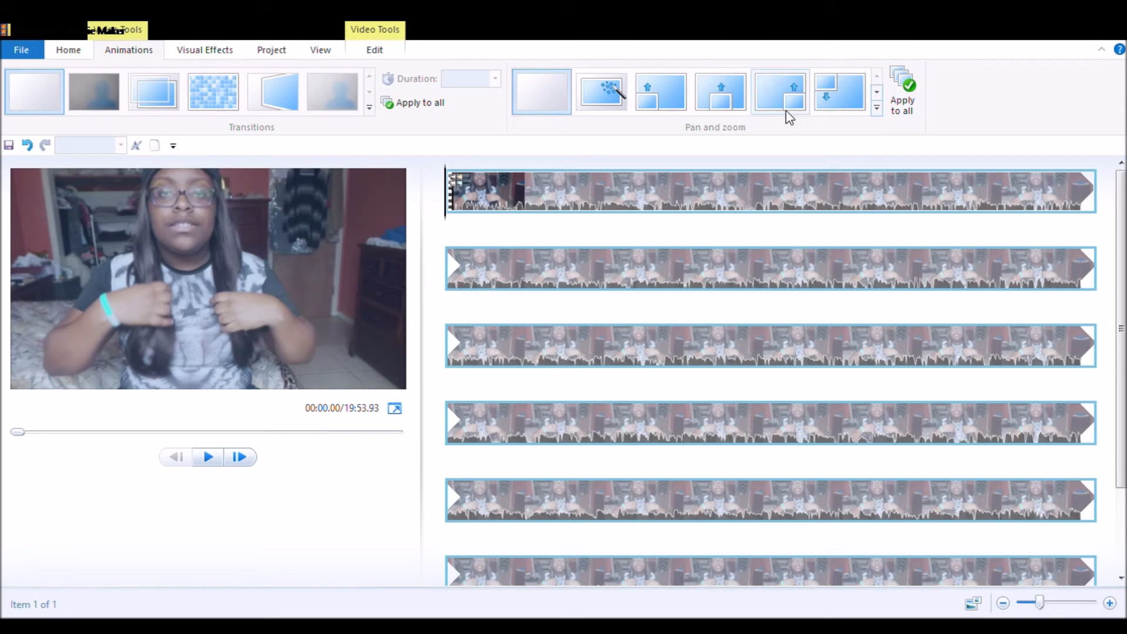
{"action": "left_click", "coordinate": [904, 82]}
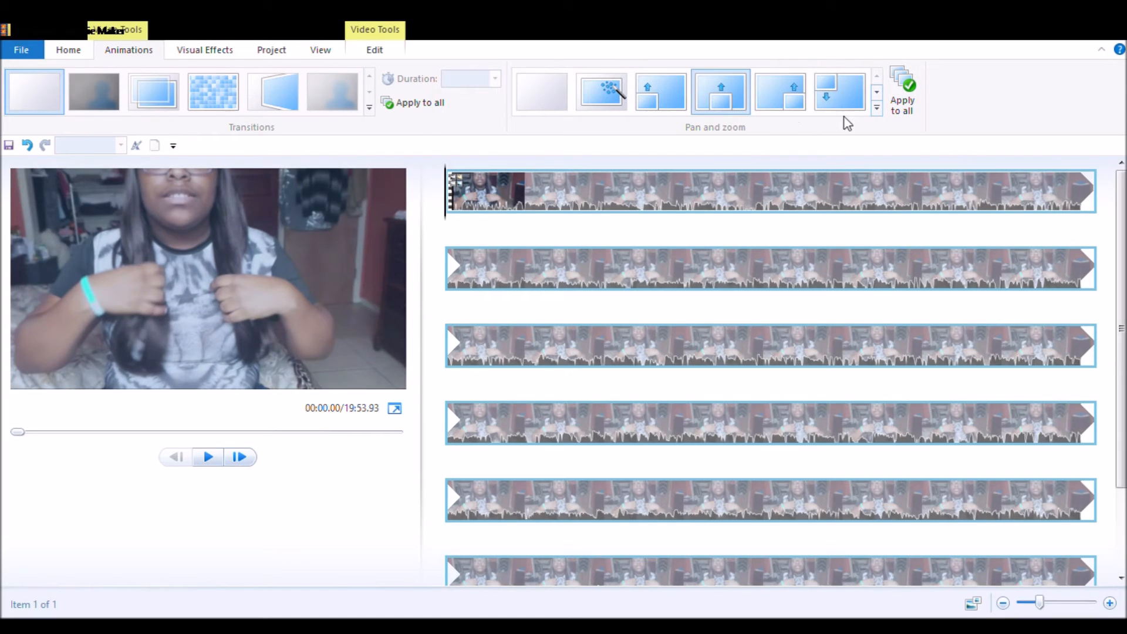
{"action": "left_click", "coordinate": [553, 100]}
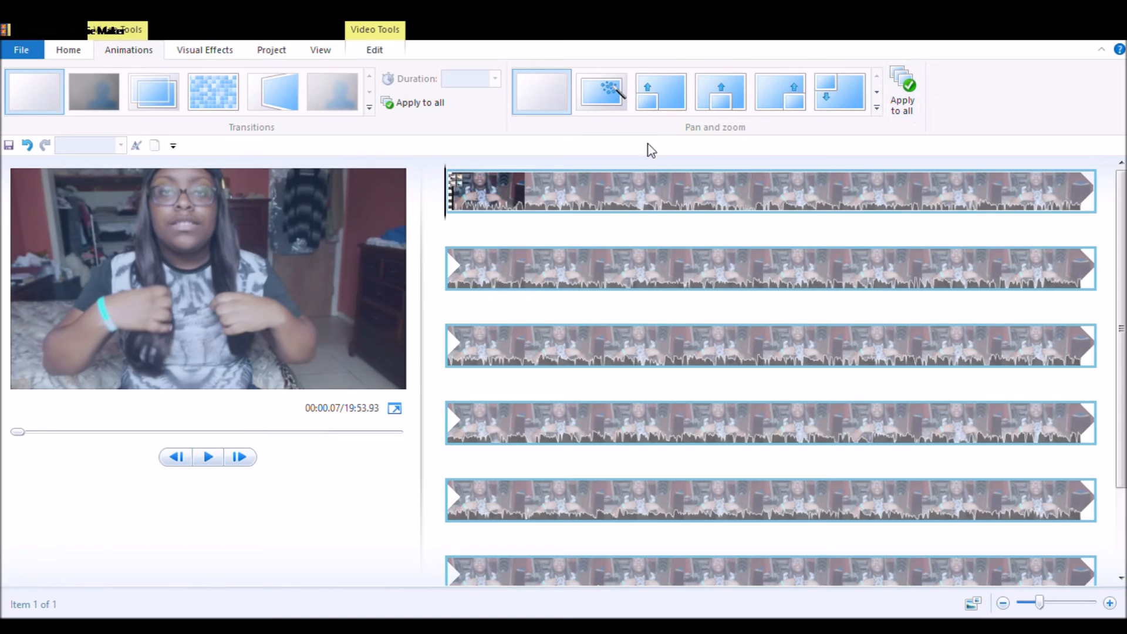
Add a black title clip before the video and delete its "My Movie" text.
{"action": "left_click", "coordinate": [66, 50]}
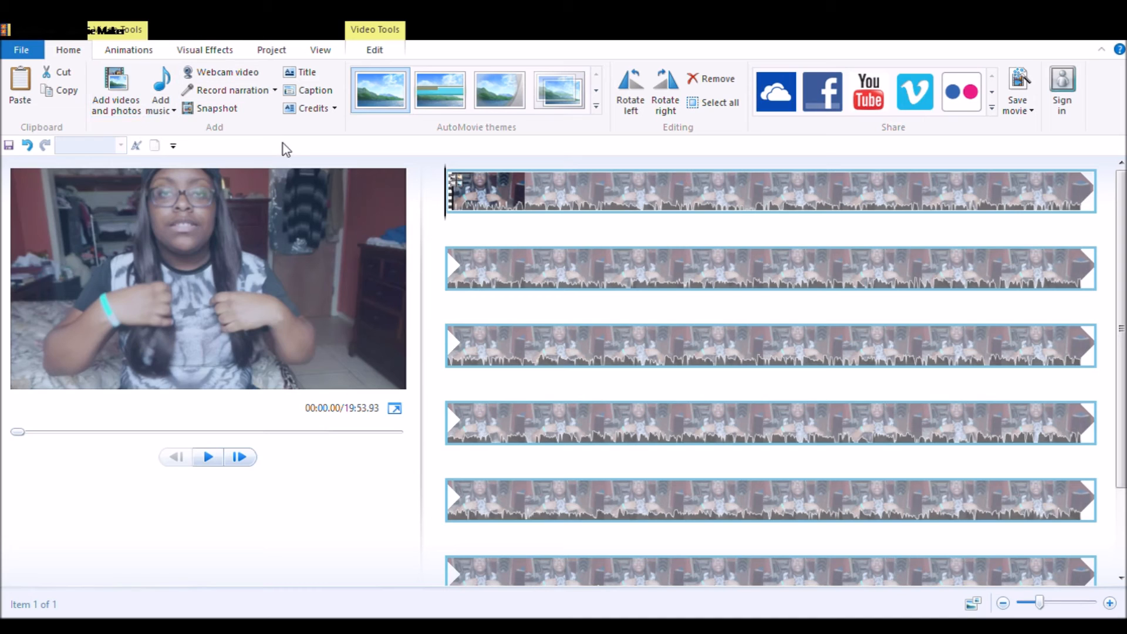
{"action": "left_click", "coordinate": [305, 77]}
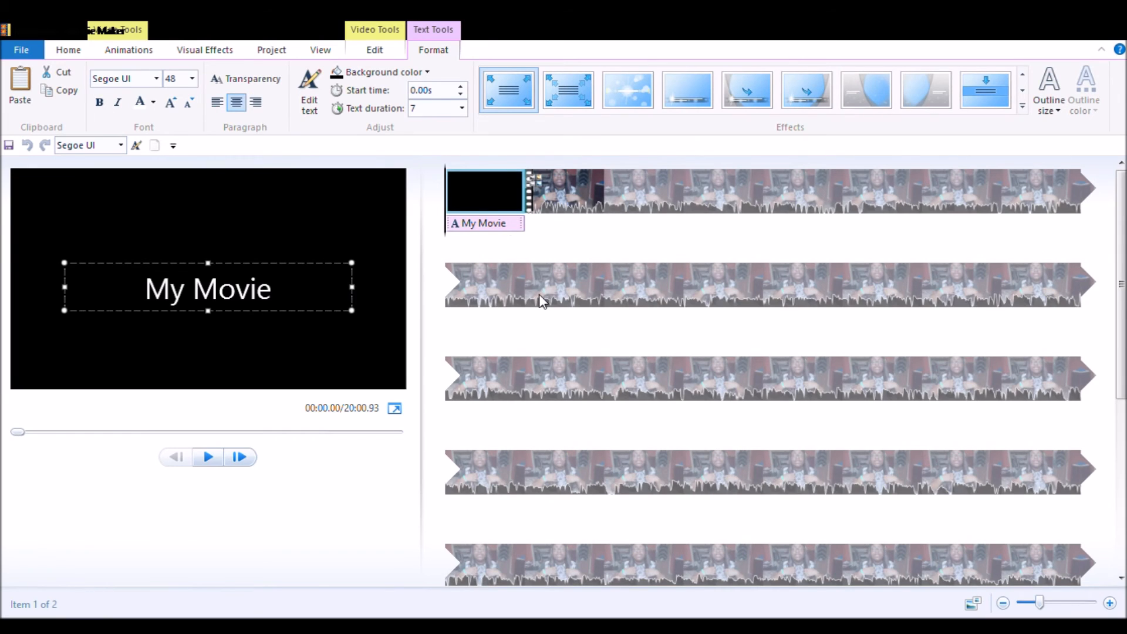
{"action": "key", "text": "Delete"}
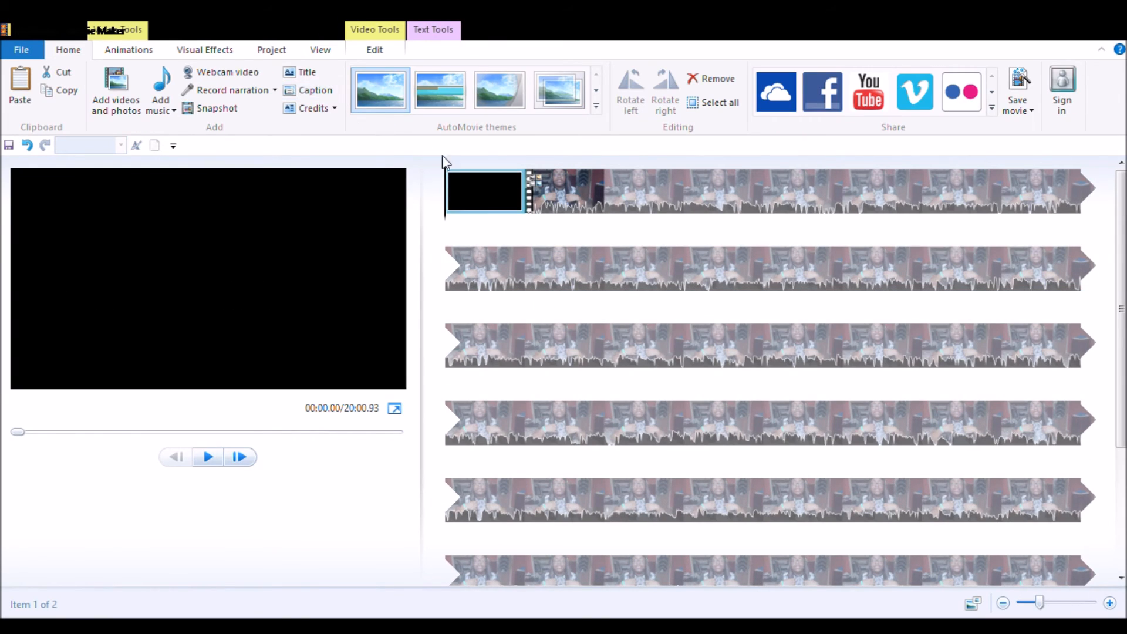
Delete the black title clip in front of the video.
{"action": "key", "text": "Delete"}
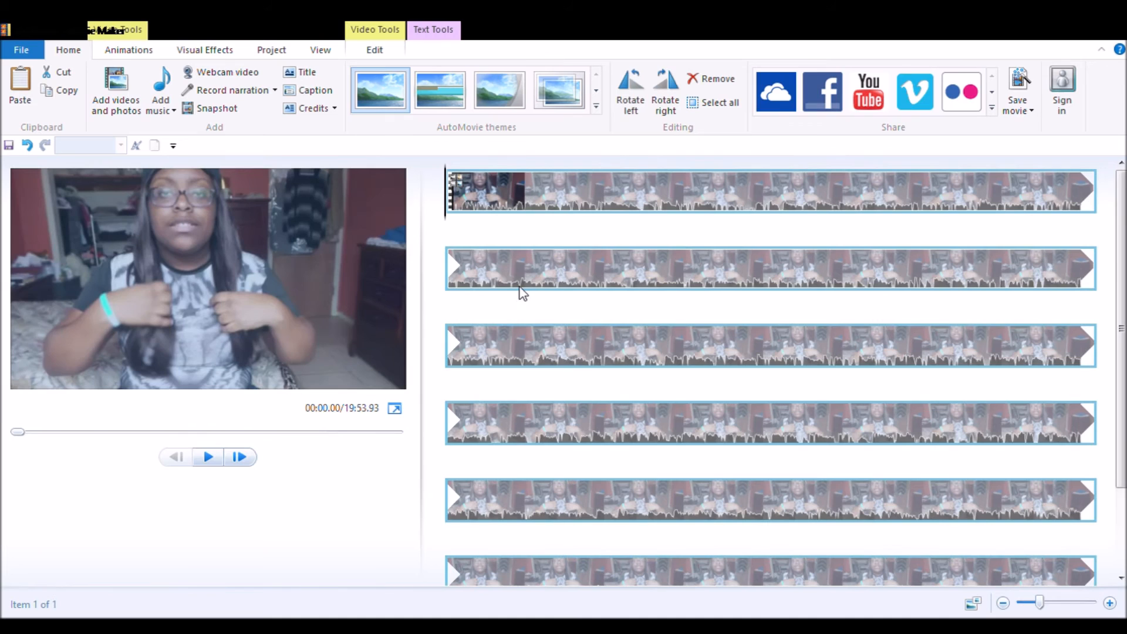
{"action": "scroll", "coordinate": [793, 194], "scroll_direction": "down", "scroll_amount": 2}
{"action": "scroll", "coordinate": [793, 194], "scroll_direction": "up", "scroll_amount": 2}
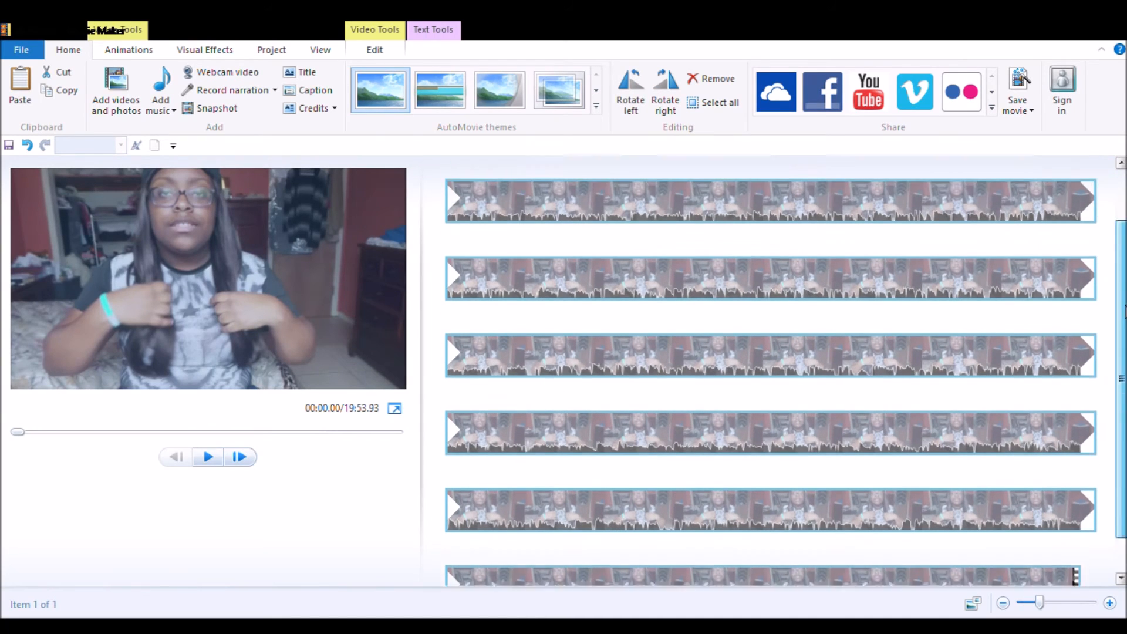
Add a caption reading "djlc nclj nsl" at the start of the video and set its font size to 72.
{"action": "left_click", "coordinate": [329, 93]}
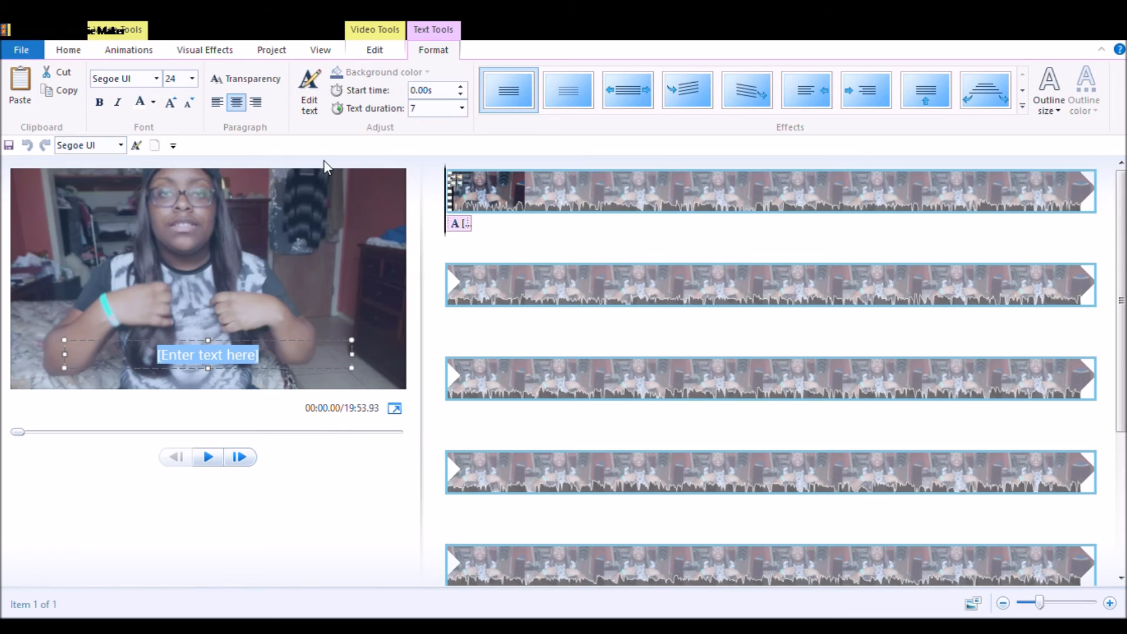
{"action": "type", "text": "djlc nclj nsl"}
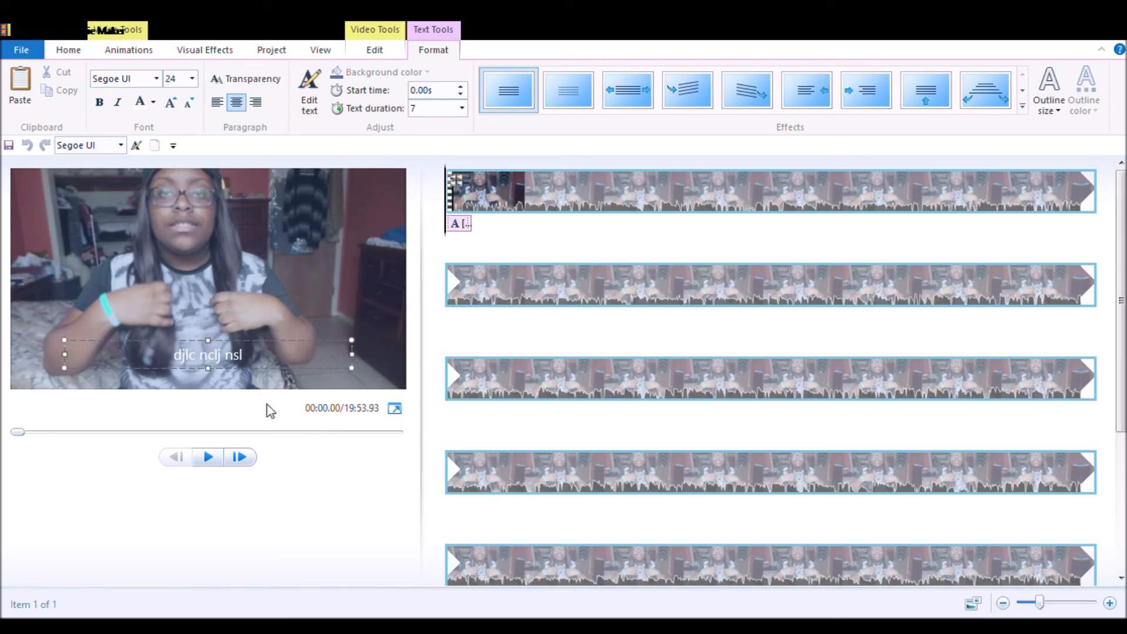
{"action": "left_click_drag", "start_coordinate": [263, 365], "coordinate": [174, 364]}
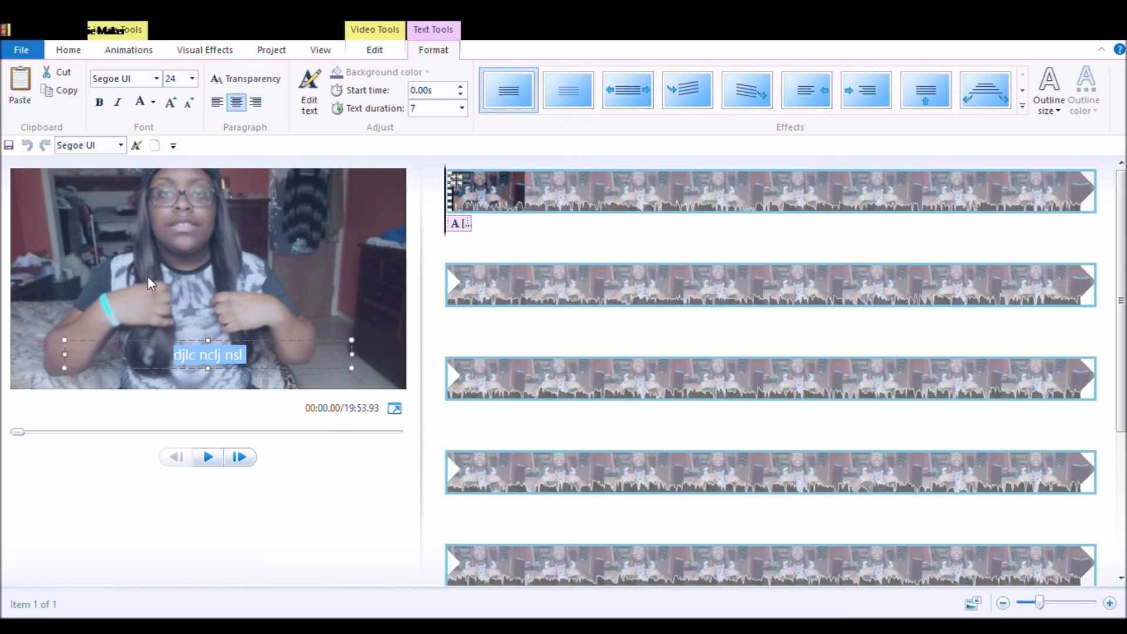
{"action": "left_click", "coordinate": [192, 80]}
{"action": "type", "text": "72"}
{"action": "key", "text": "Return"}
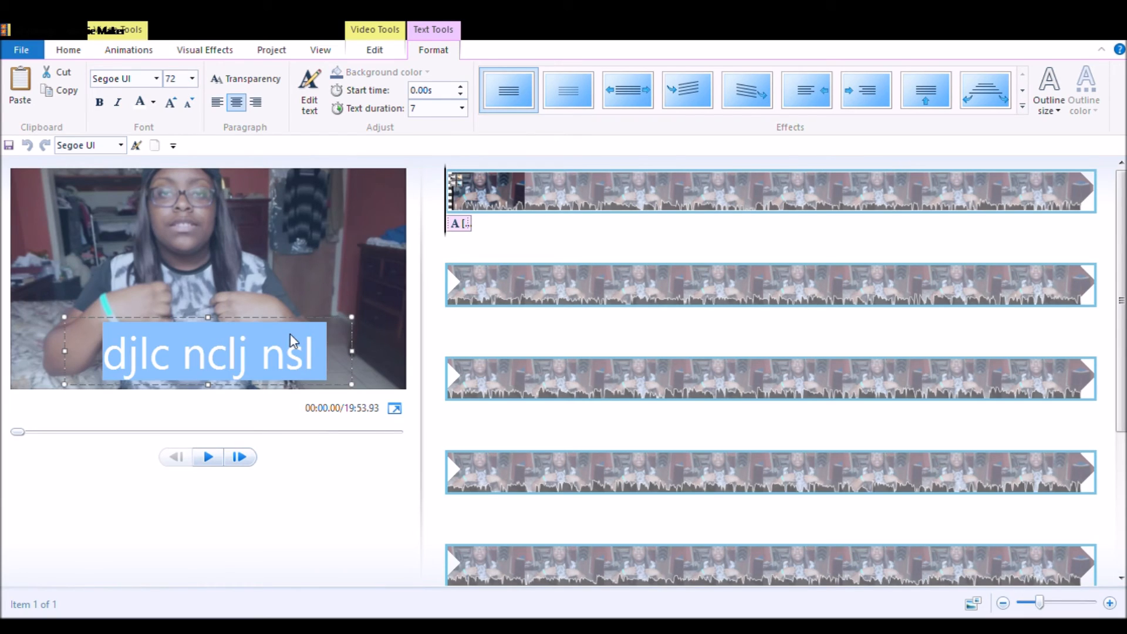
Select the caption under the start of the video and delete it.
{"action": "left_click", "coordinate": [307, 303]}
{"action": "left_click", "coordinate": [290, 357]}
{"action": "left_click", "coordinate": [290, 361]}
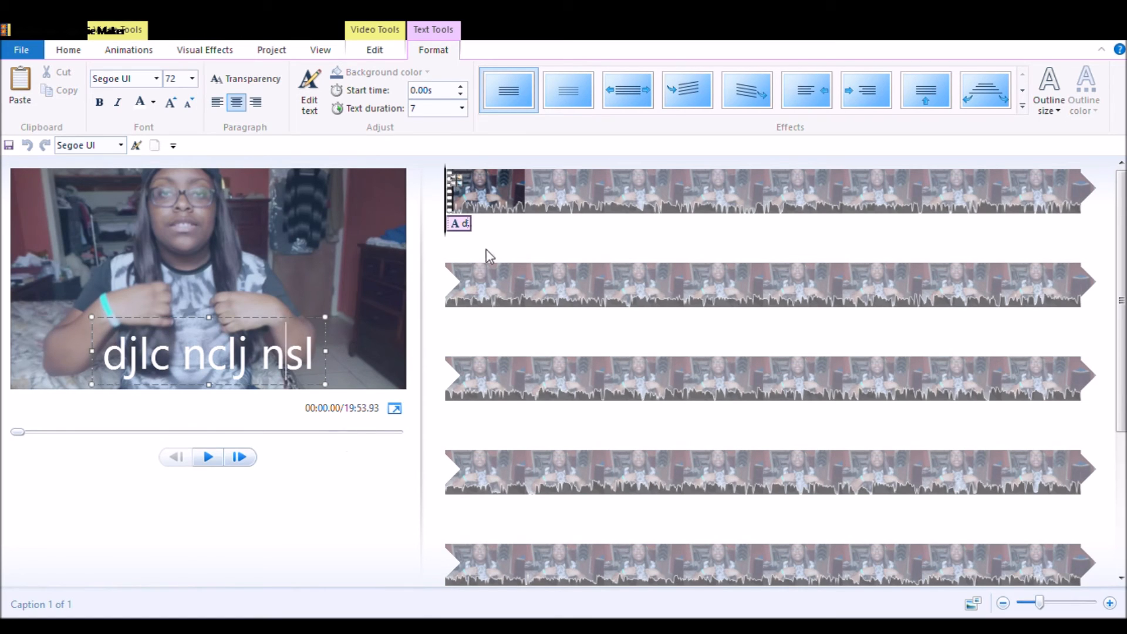
{"action": "left_click", "coordinate": [461, 224]}
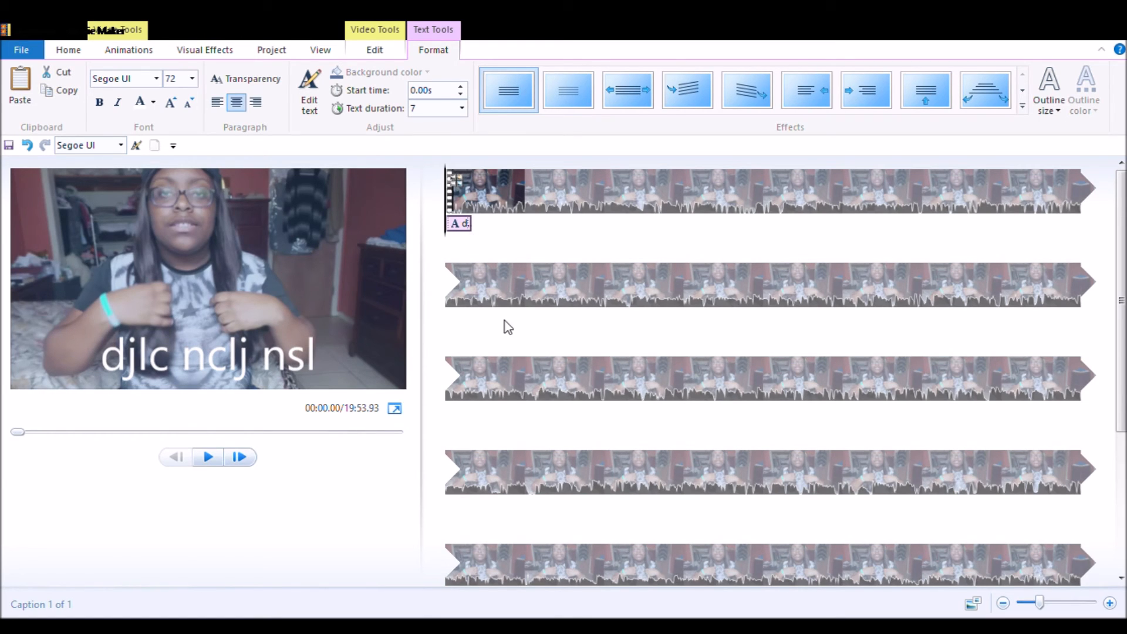
{"action": "key", "text": "Delete"}
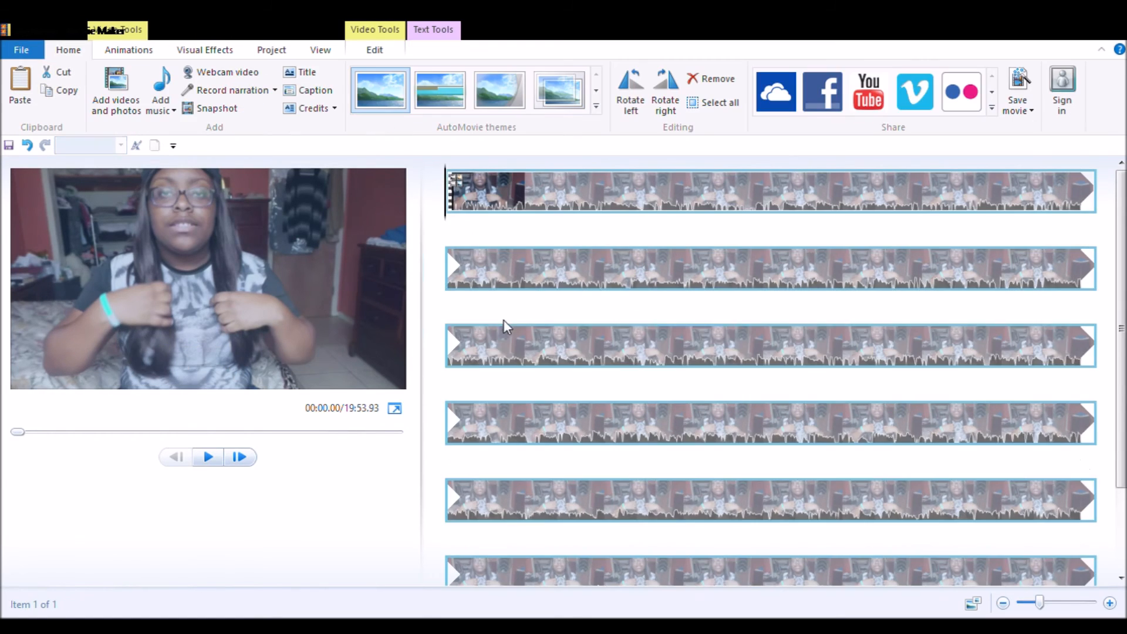
Try a credits clip with the entry "sd ls" at the end of the video and delete that clip.
{"action": "left_click", "coordinate": [309, 108]}
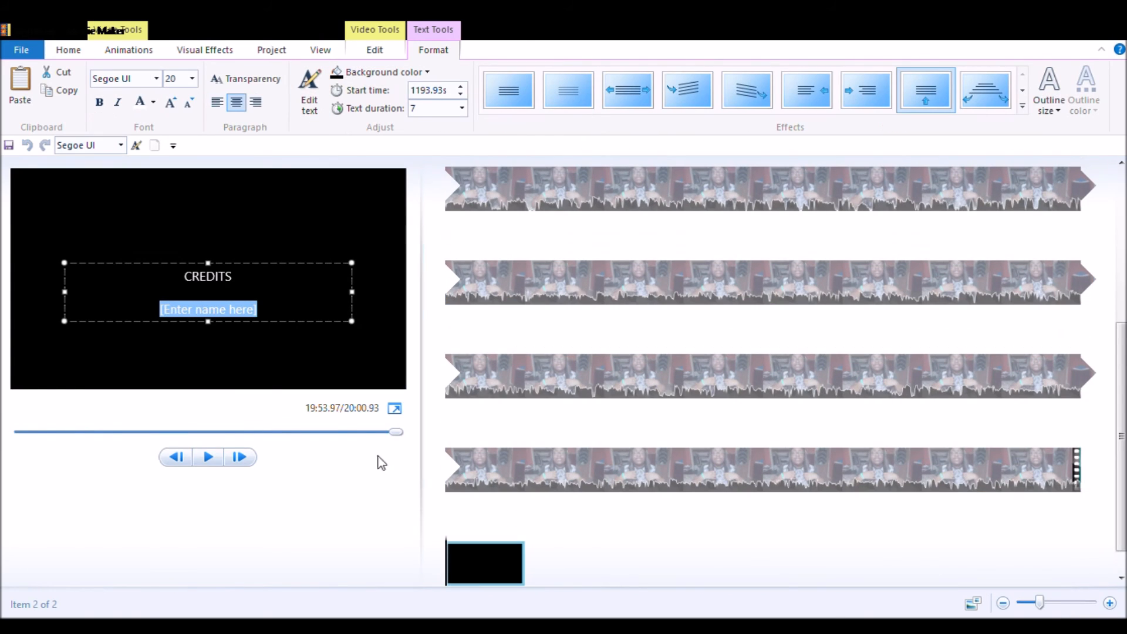
{"action": "type", "text": "sd ls"}
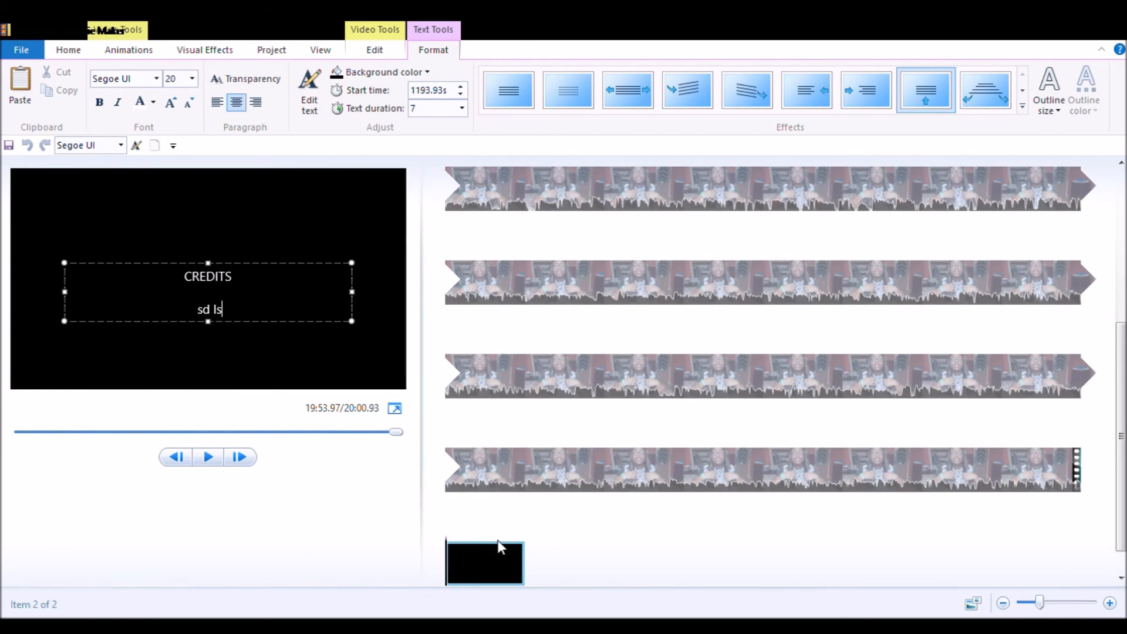
{"action": "left_click", "coordinate": [547, 508]}
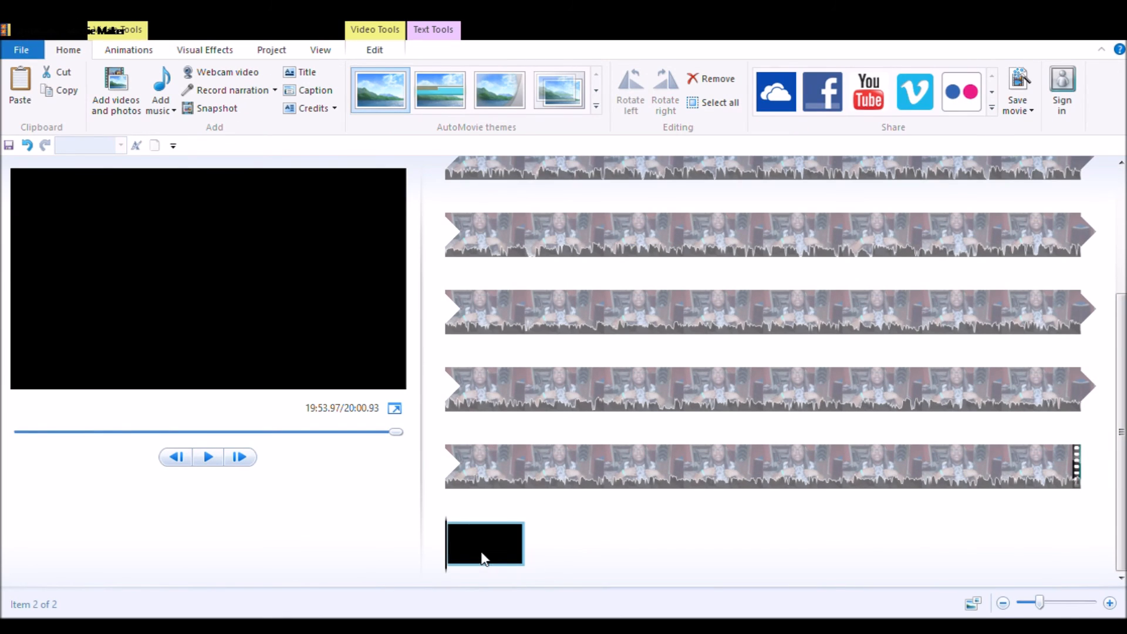
{"action": "key", "text": "Delete"}
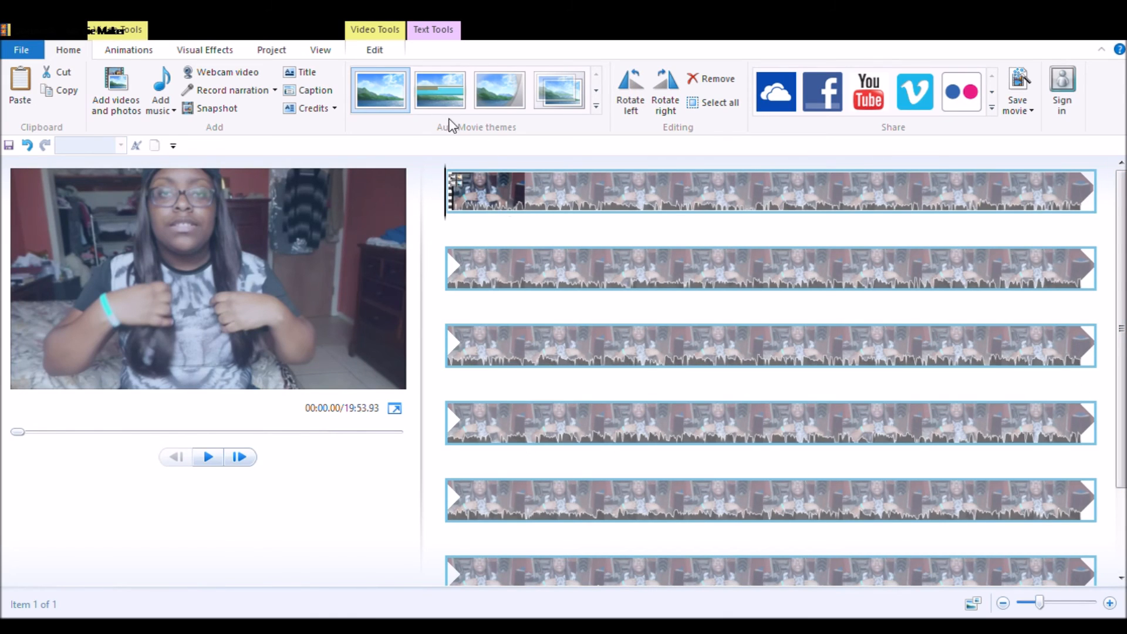
Preview the second, third and fourth AutoMovie themes on the video, keeping it without a theme.
{"action": "left_click", "coordinate": [425, 84]}
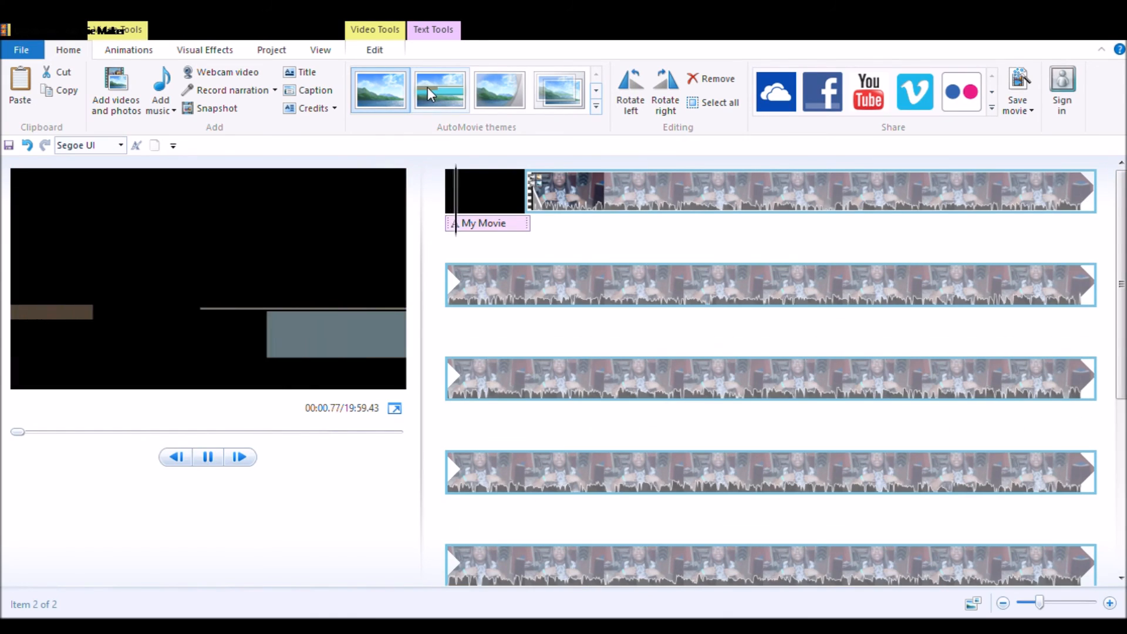
{"action": "key", "text": "ctrl+z"}
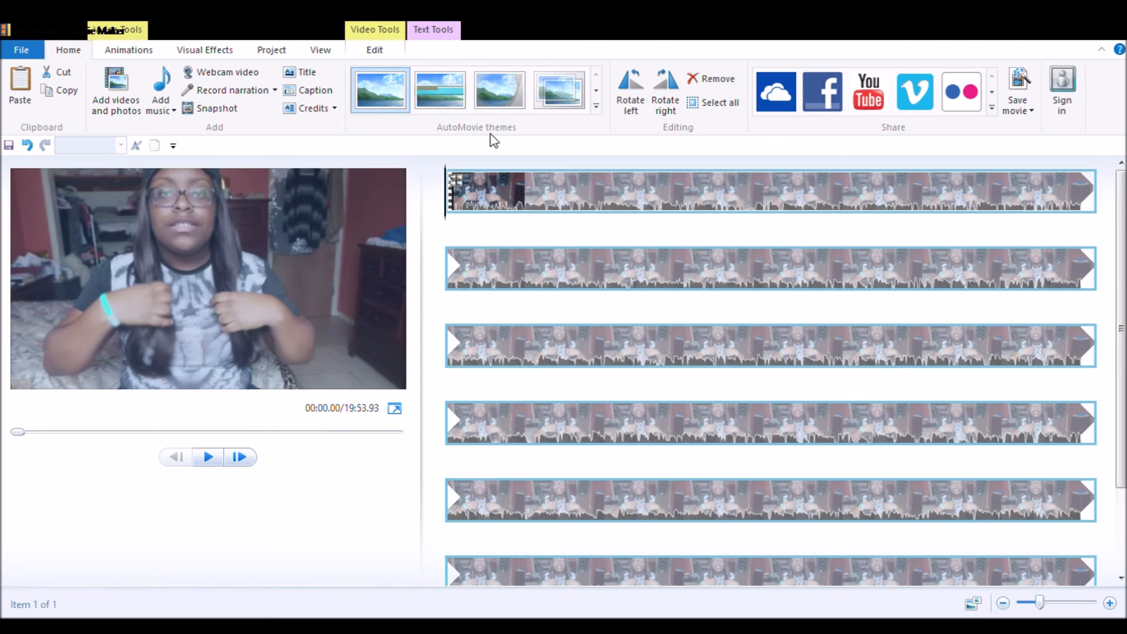
{"action": "left_click", "coordinate": [429, 88]}
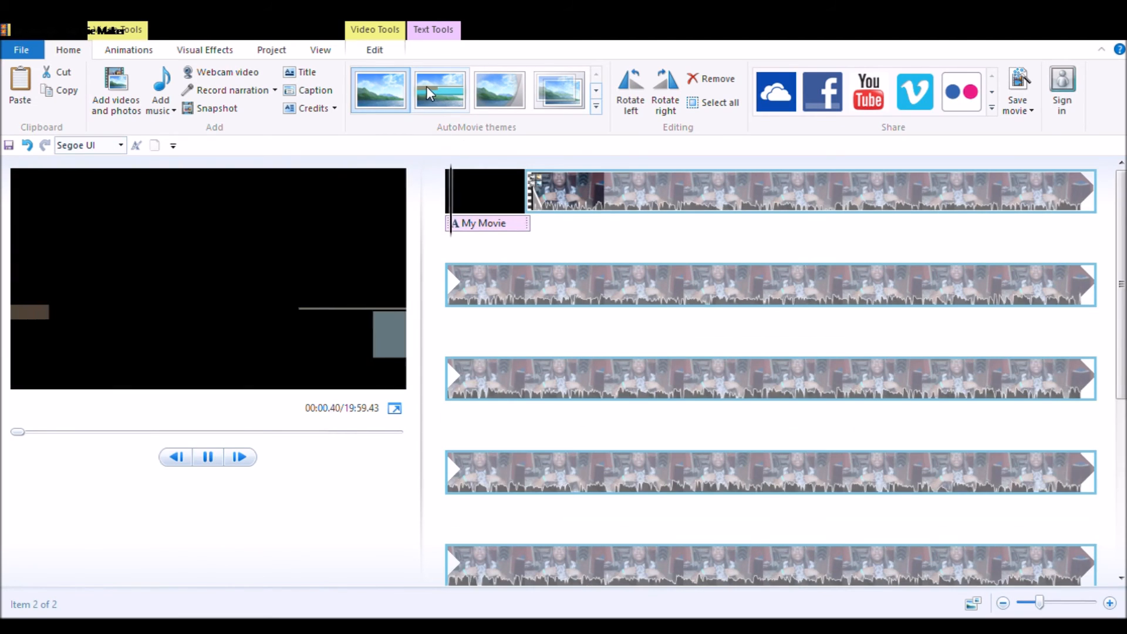
{"action": "left_click", "coordinate": [509, 89]}
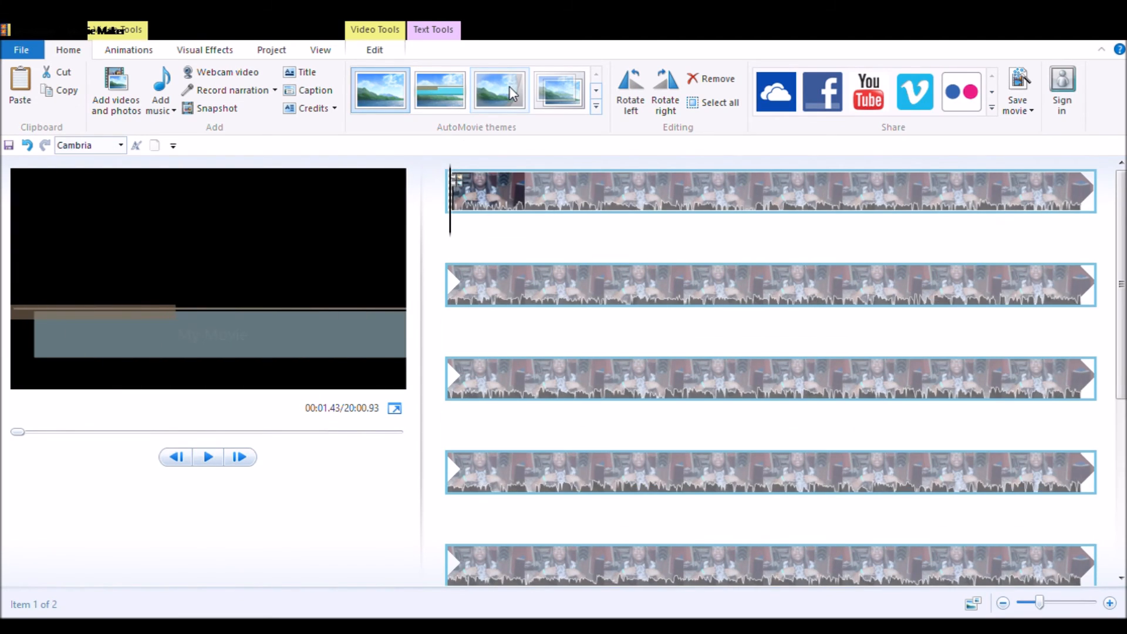
{"action": "left_click", "coordinate": [561, 93]}
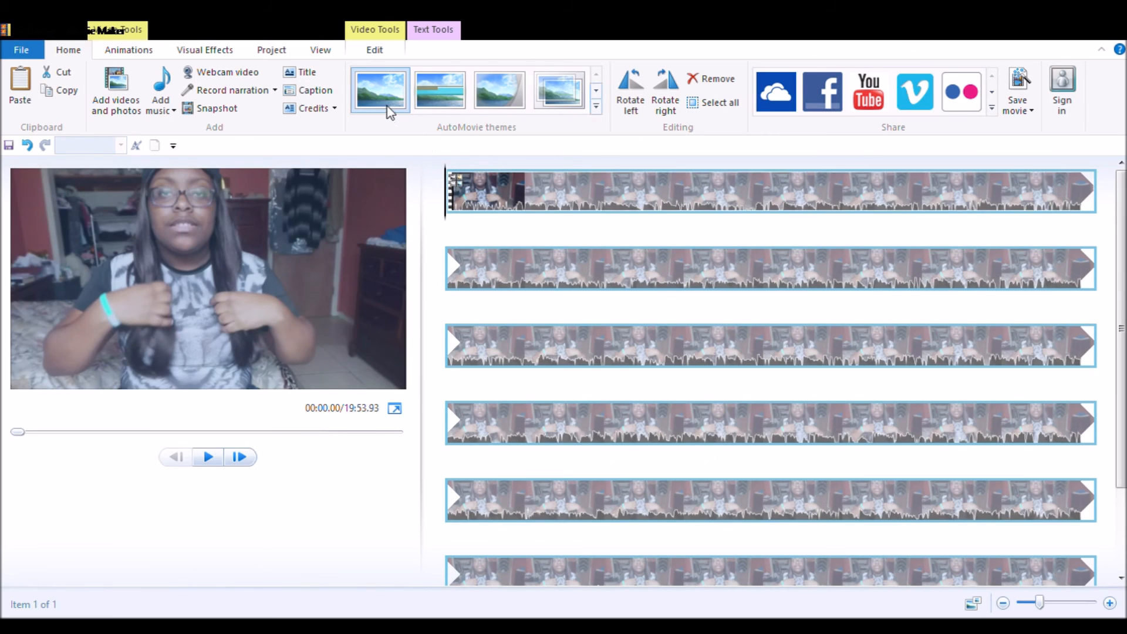
Rotate the video left in repeated quarter turns until it is upright again.
{"action": "left_click", "coordinate": [634, 115]}
{"action": "left_click", "coordinate": [634, 114]}
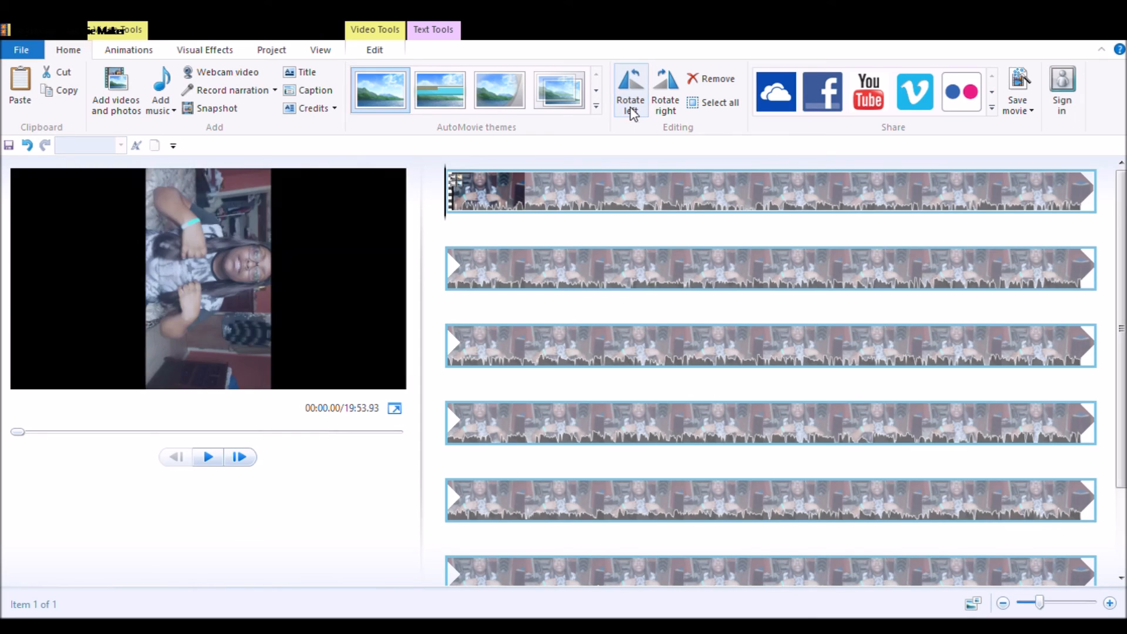
{"action": "left_click", "coordinate": [632, 111]}
{"action": "left_click", "coordinate": [632, 112]}
{"action": "left_click", "coordinate": [631, 112]}
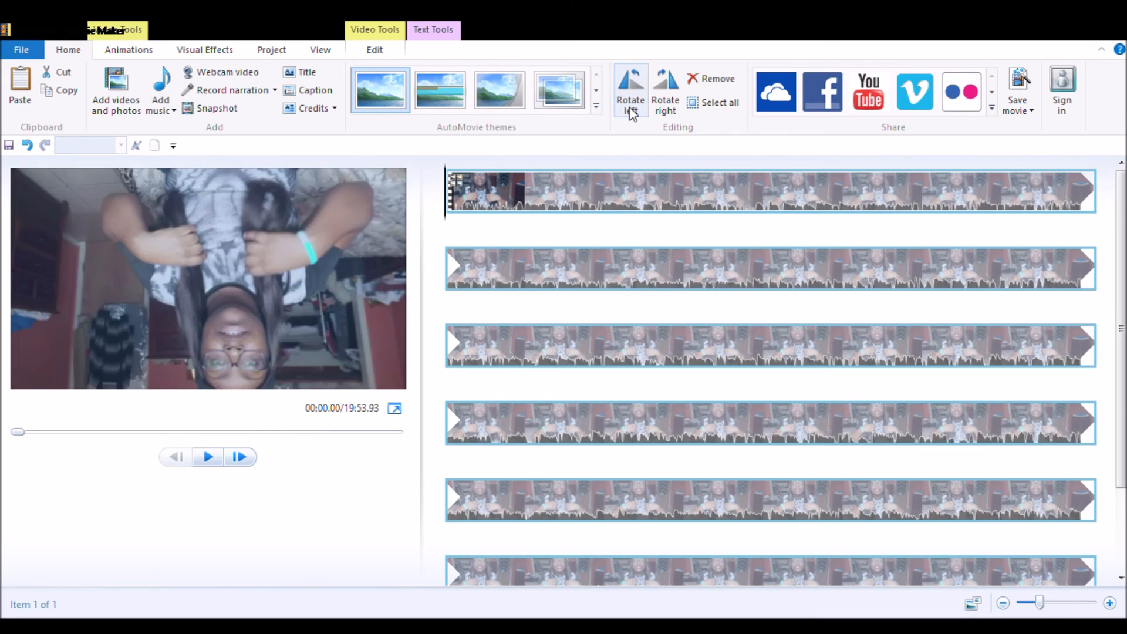
{"action": "left_click", "coordinate": [632, 111]}
{"action": "left_click", "coordinate": [632, 111]}
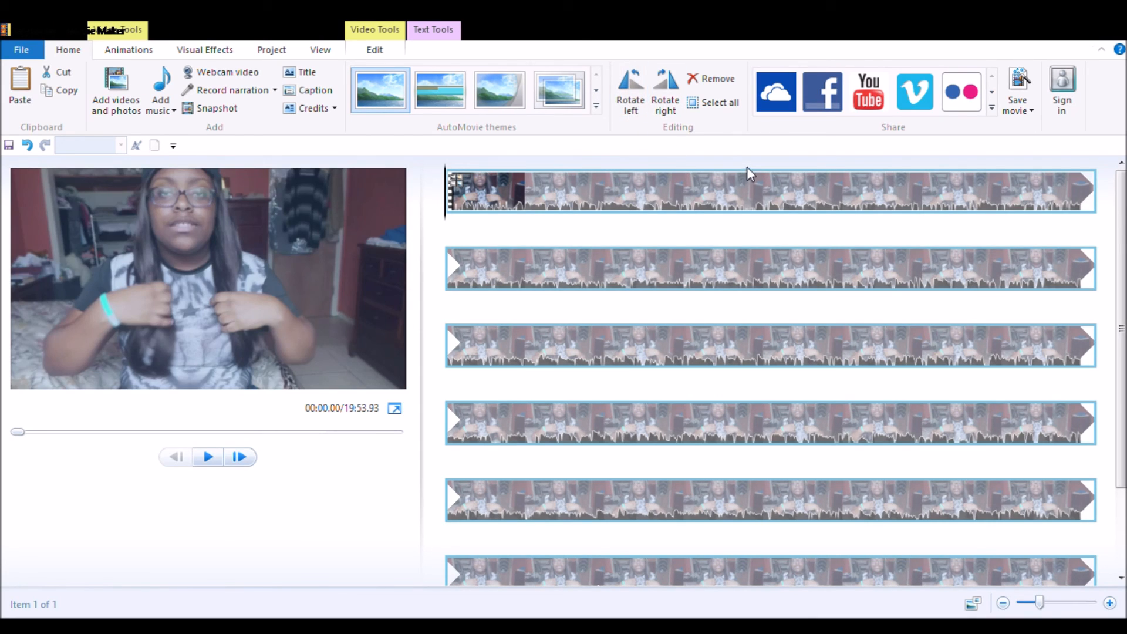